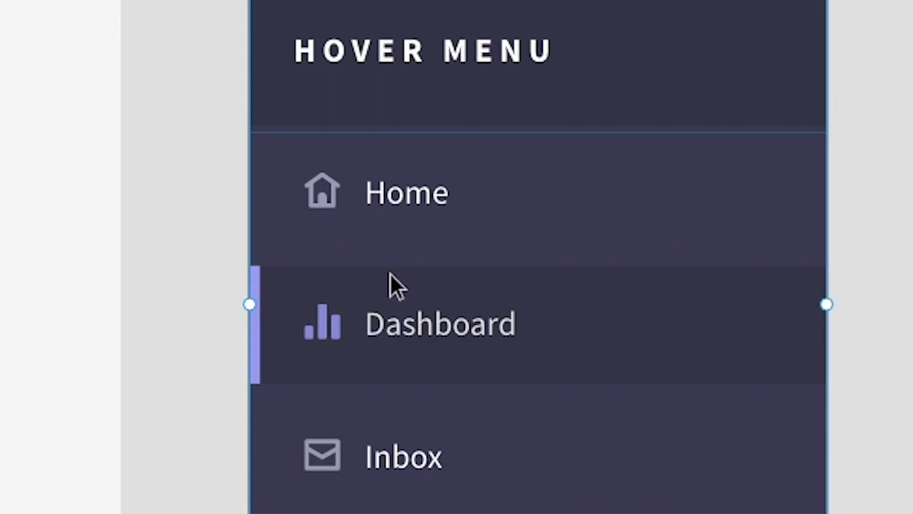
Unhide the Hover layer inside the expanded Menu Logo group.
click(132, 101)
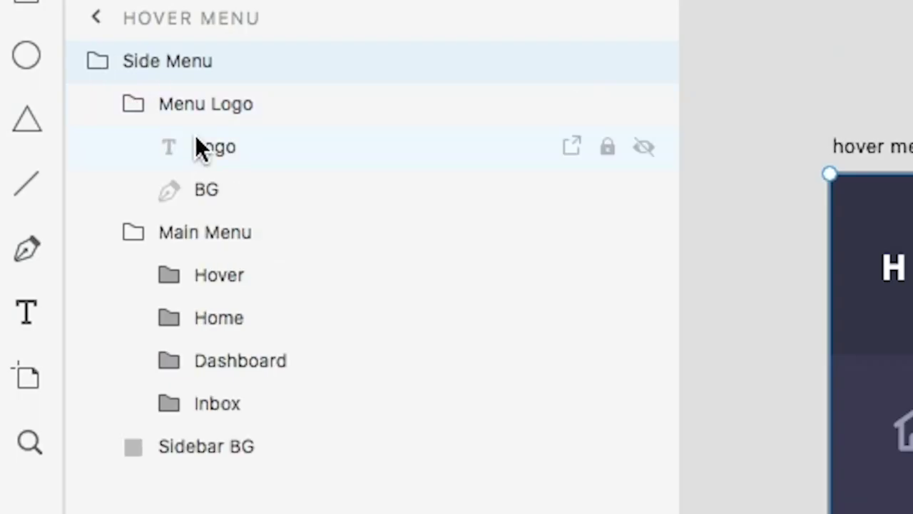
click(211, 190)
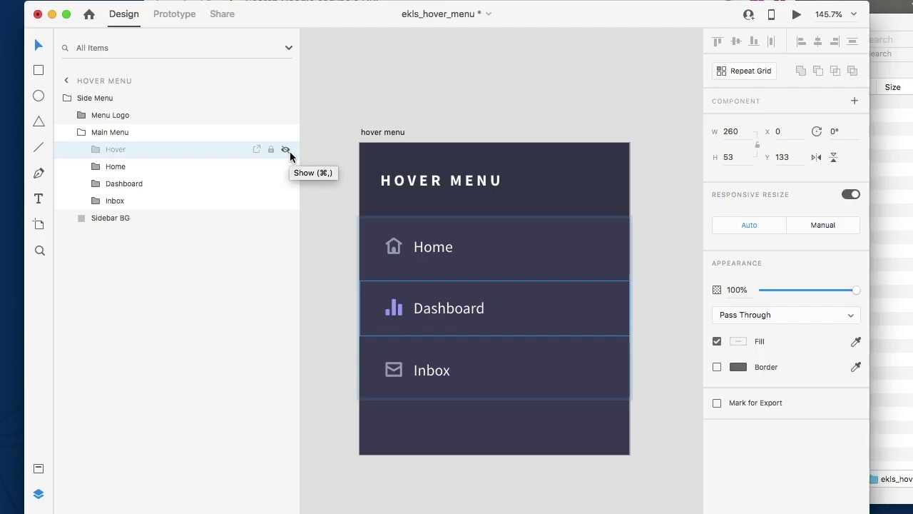
click(287, 151)
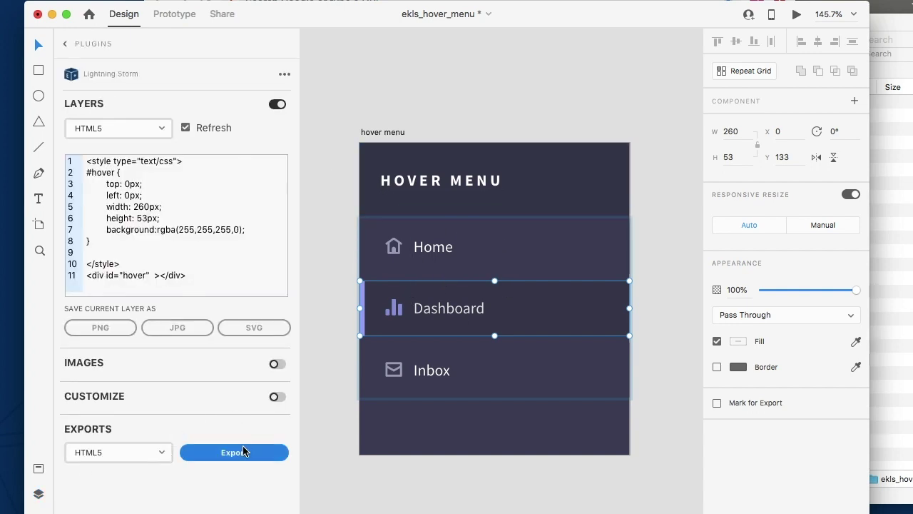
Export the design as HTML5 and preview hover_menu.html in Chrome, trying the Home item.
click(244, 450)
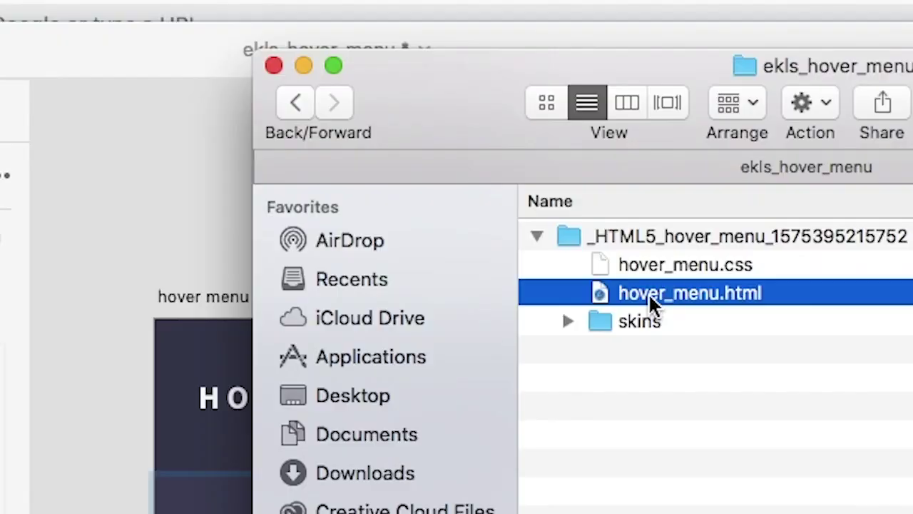
drag(649, 293, 112, 7)
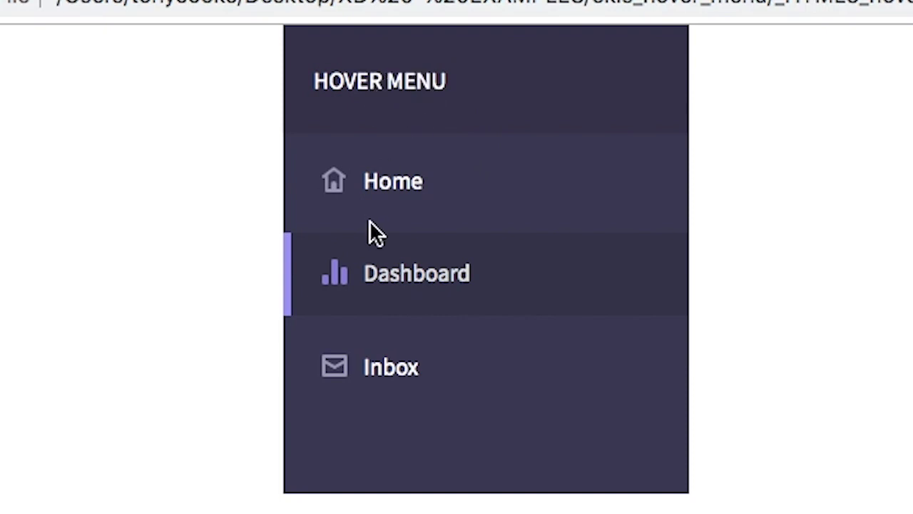
click(369, 168)
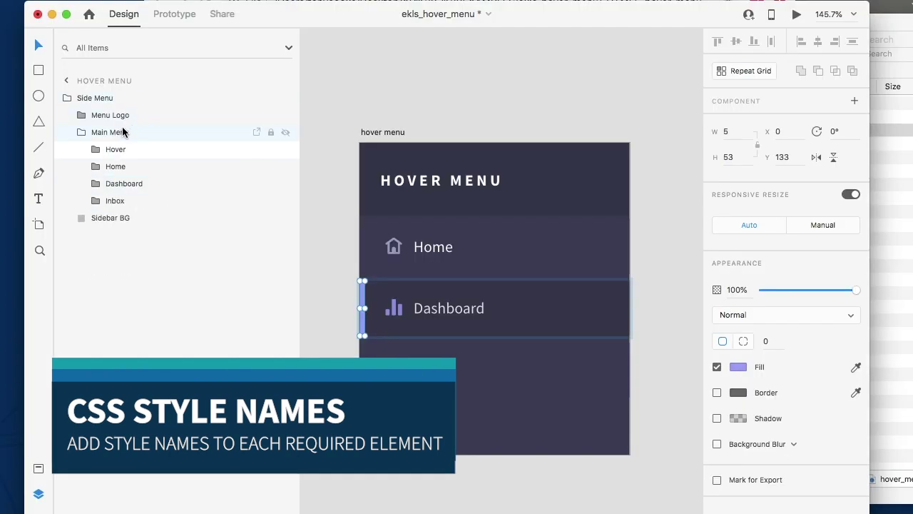
Prefix the Main Menu layer name with ${css|style:menu}.
double_click(119, 132)
click(98, 133)
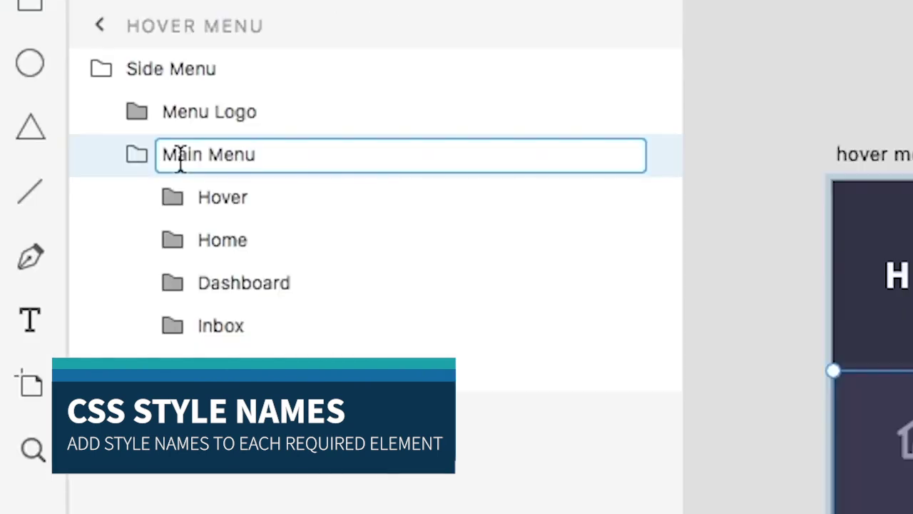
text(${css)
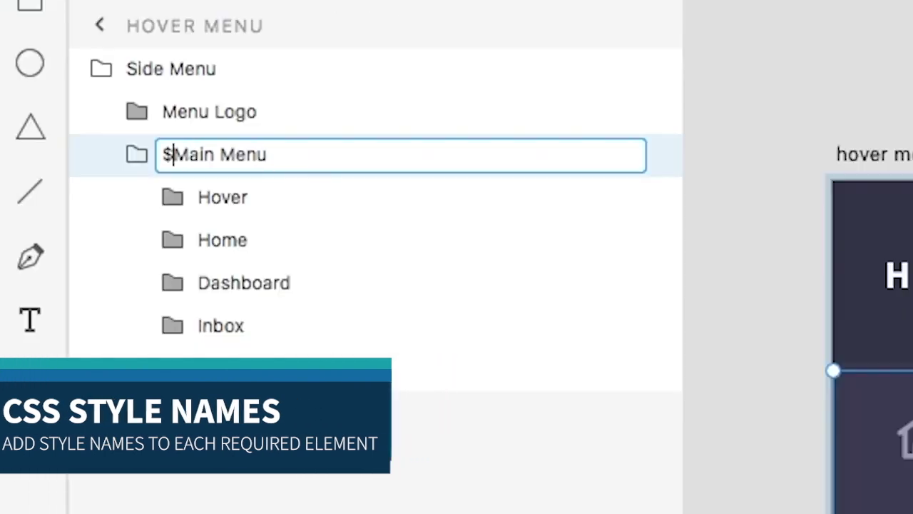
text(|style)
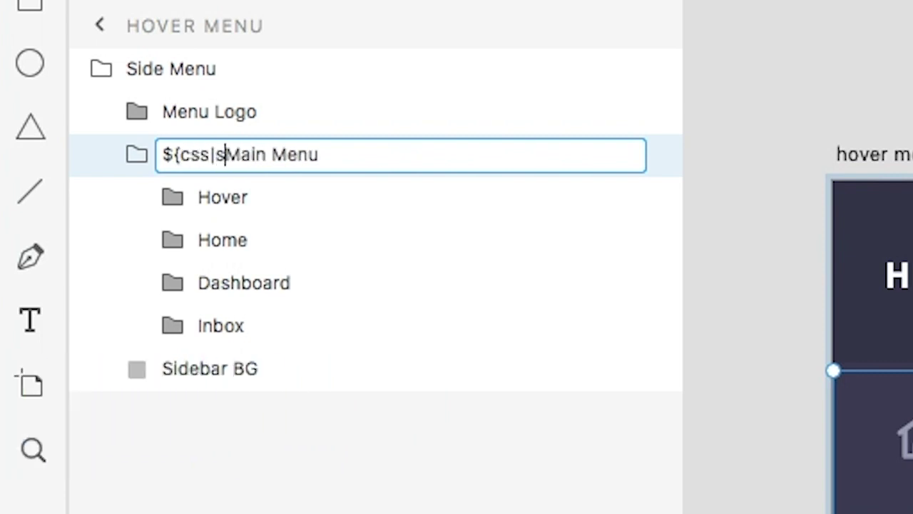
text(:menu})
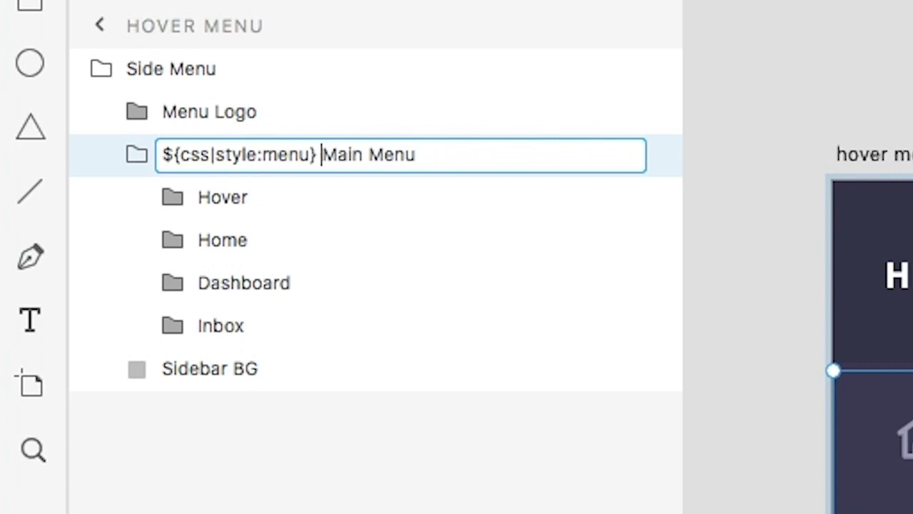
key(Return)
click(317, 288)
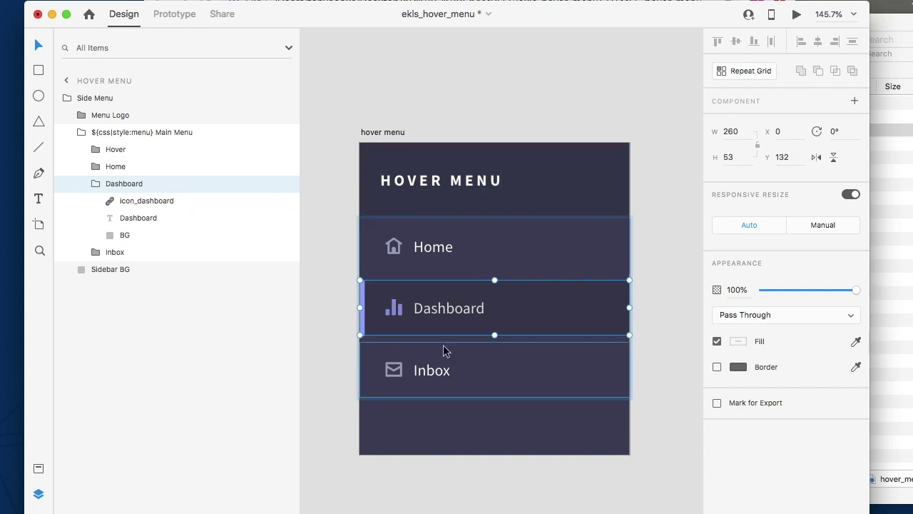
Rename the Dashboard group to '${css|style:item} Dashboard'.
double_click(140, 183)
click(106, 184)
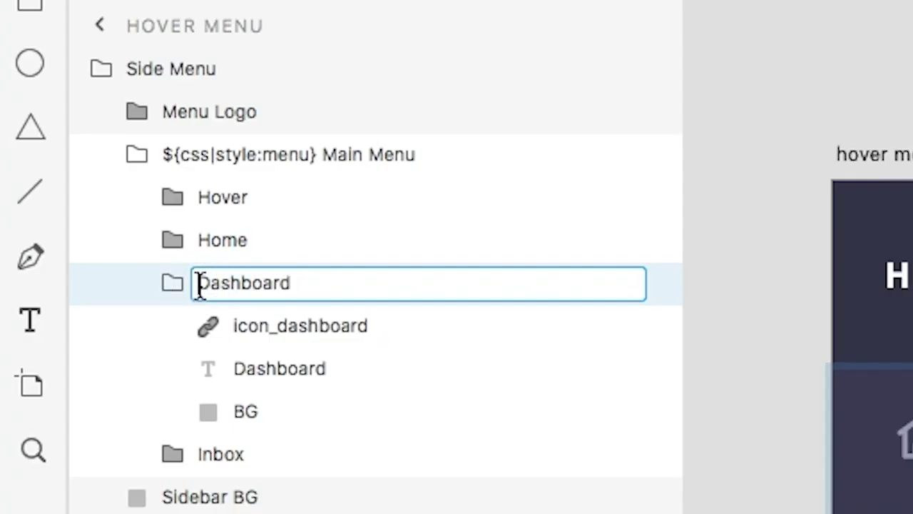
text($)
text({css|ic)
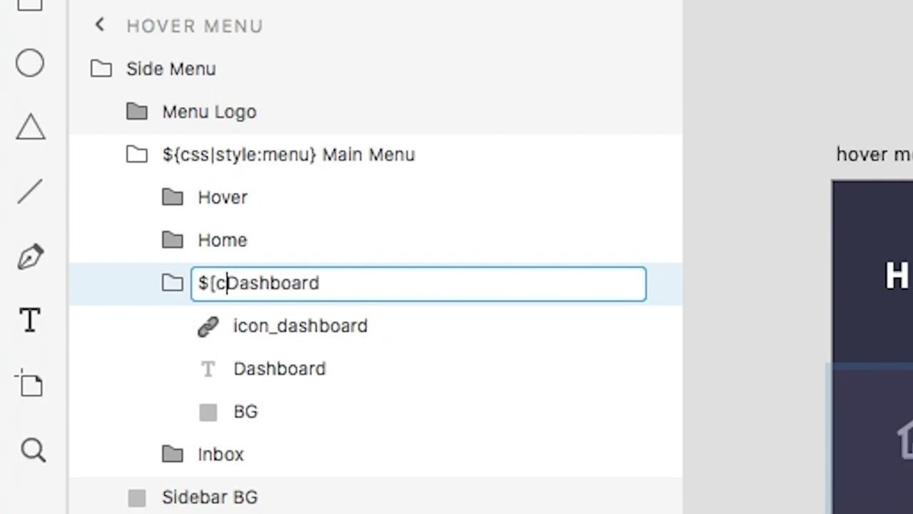
key(BackSpace)
key(BackSpace)
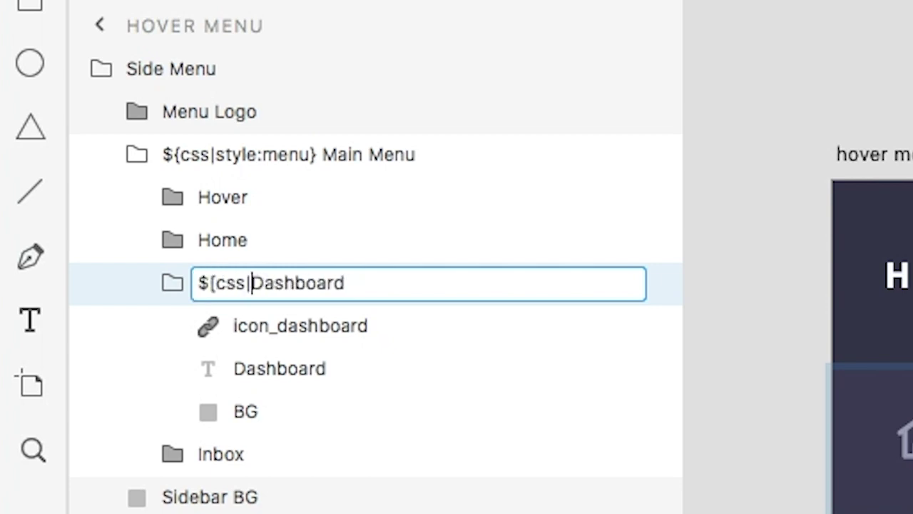
text(style)
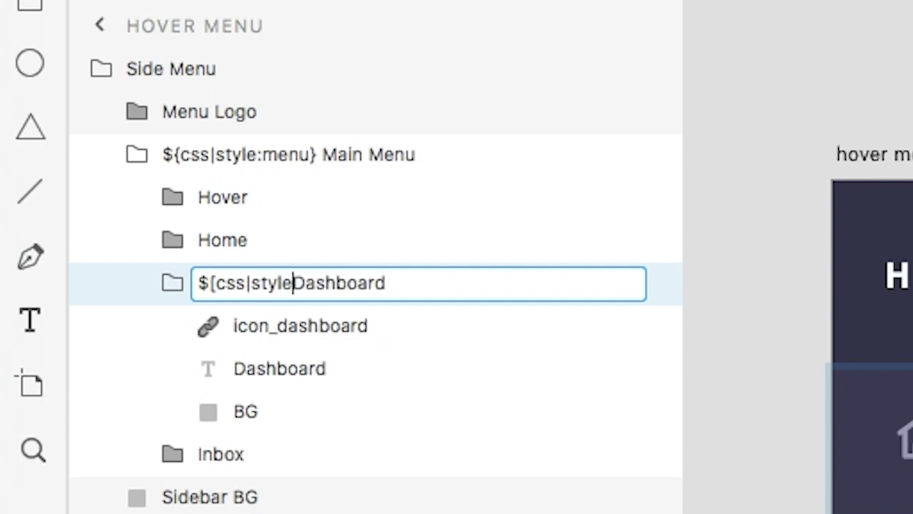
text(:)
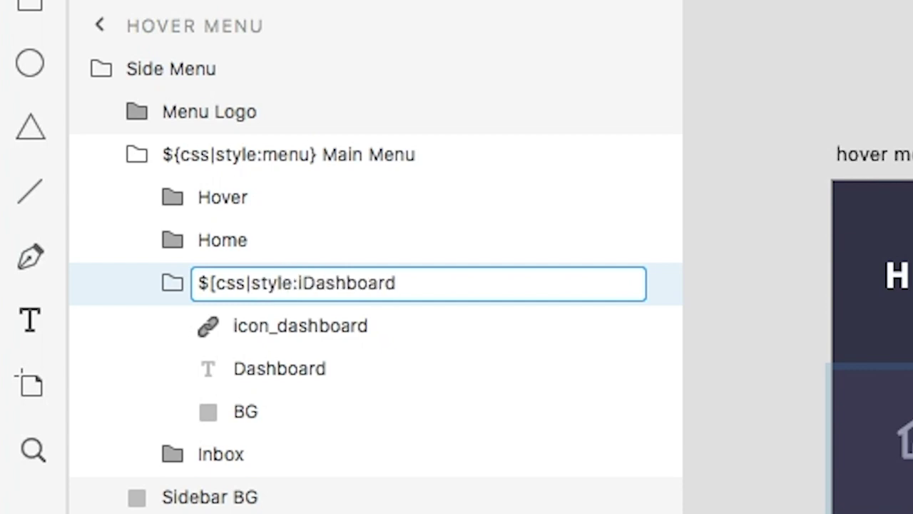
text(item)
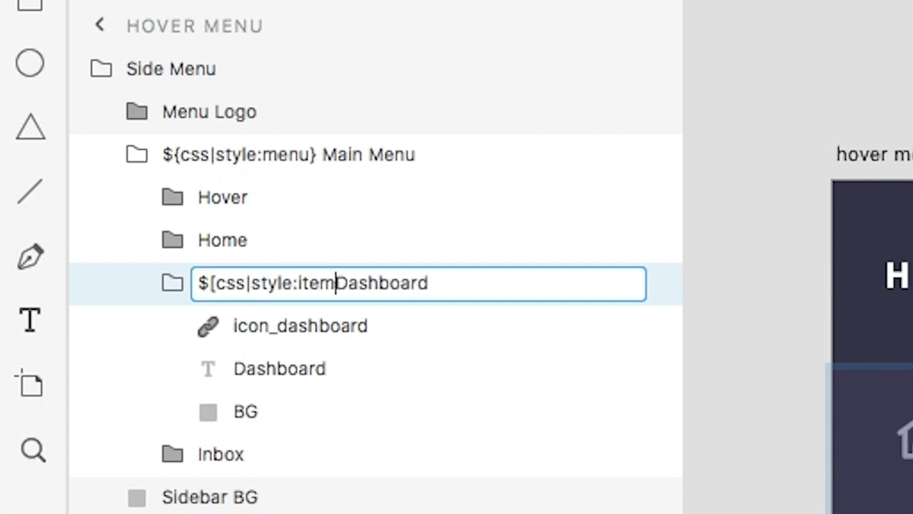
text(})
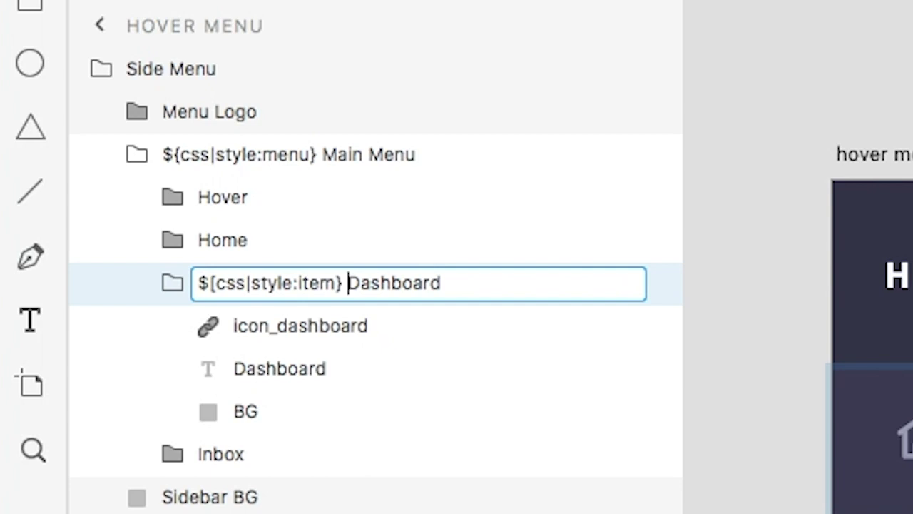
key(Return)
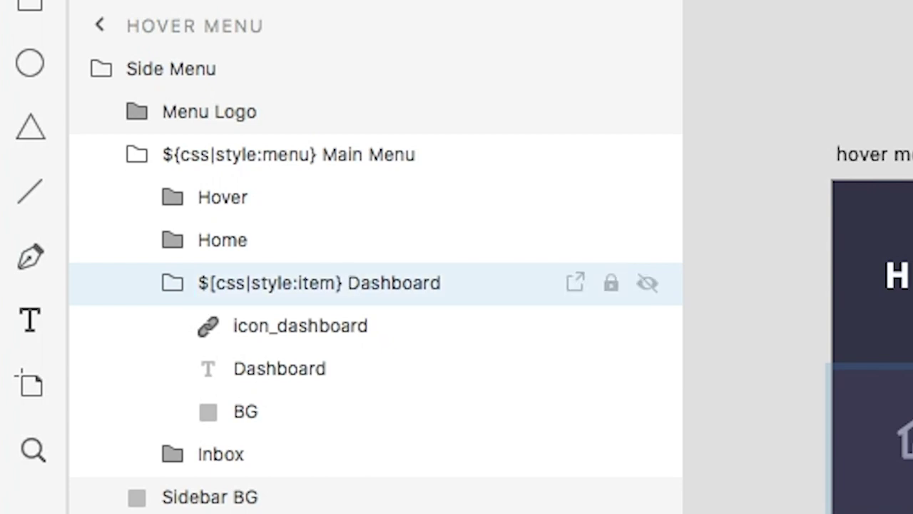
Rename the icon layer to '${css|style:icon} icon_dashboard'.
double_click(282, 325)
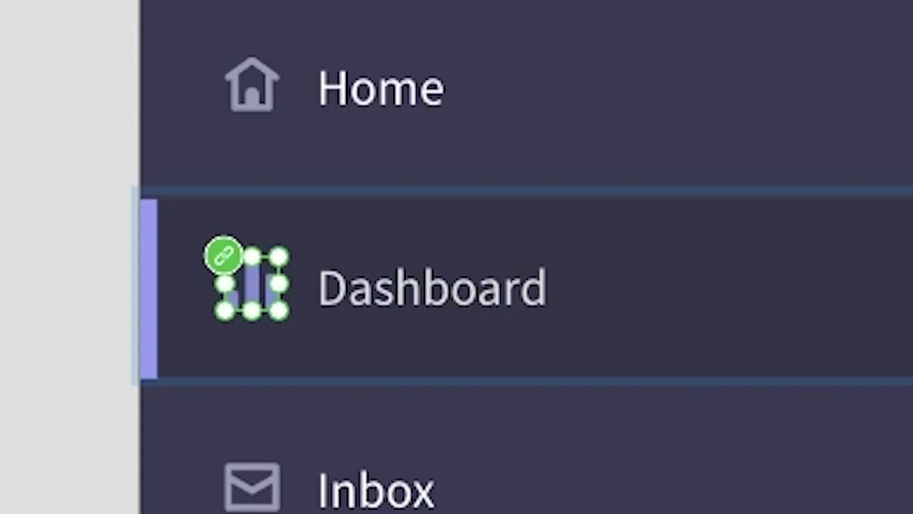
text(${css|st)
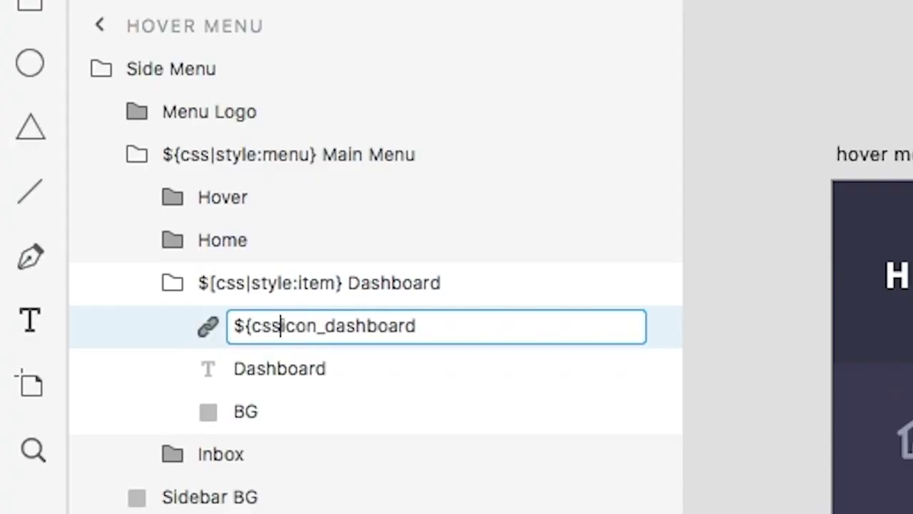
text(yle:icib)
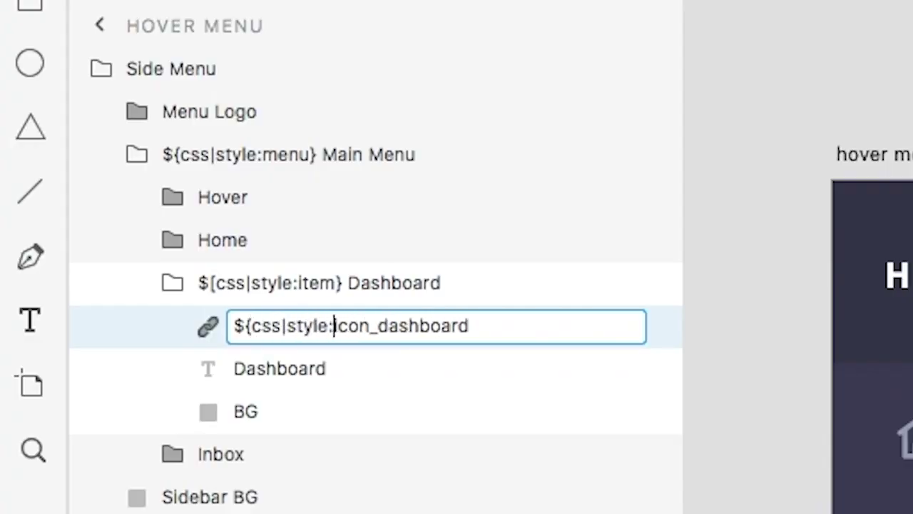
key(BackSpace)
key(BackSpace)
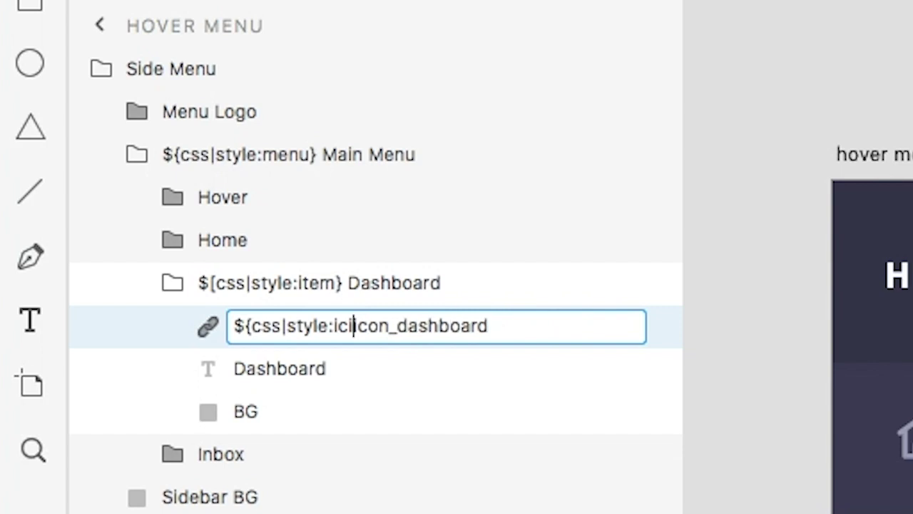
text(on})
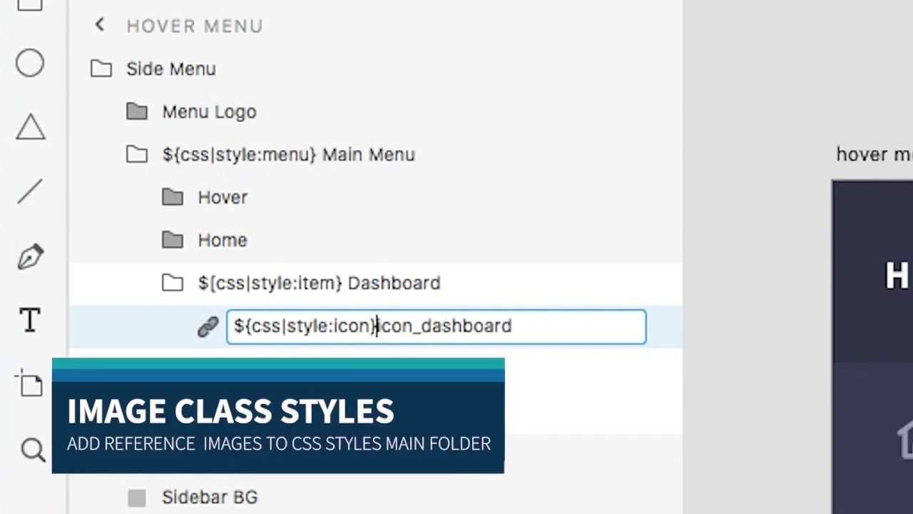
key(Return)
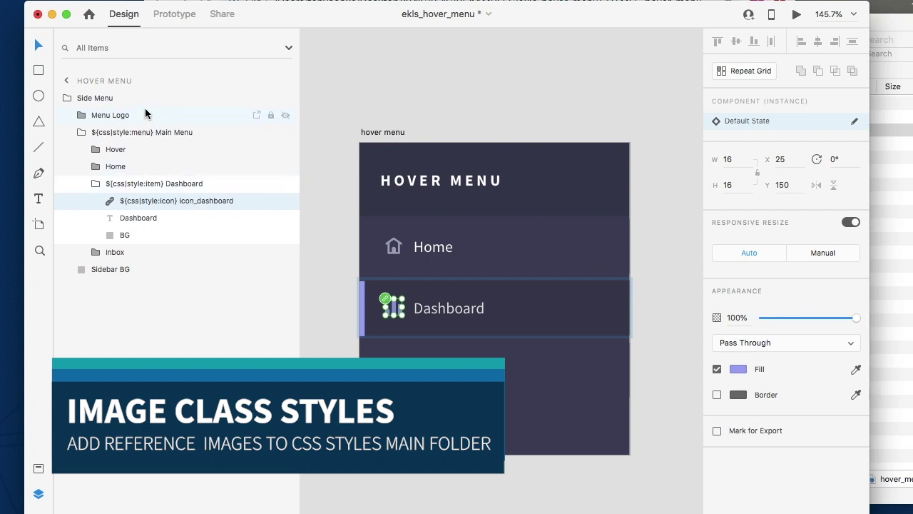
click(120, 104)
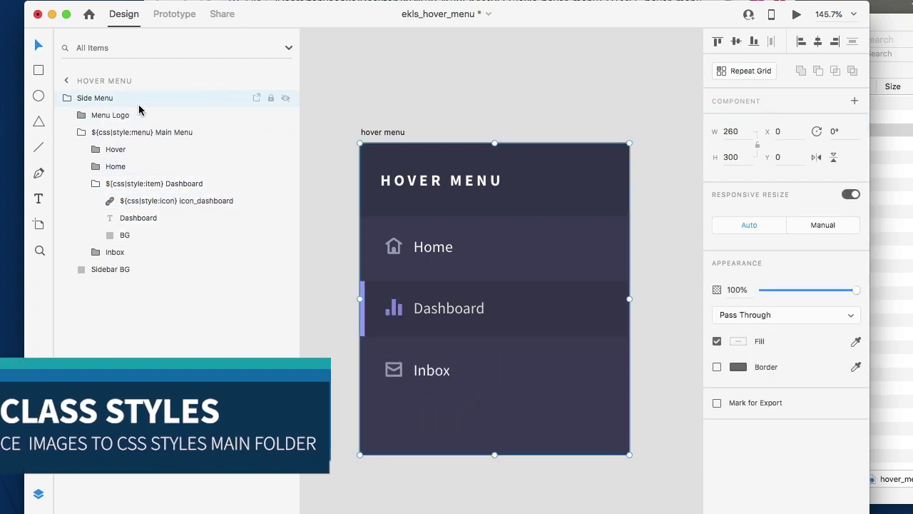
Paste a copy of the dashboard icon onto the pasteboard above the artboard.
click(395, 312)
click(395, 312)
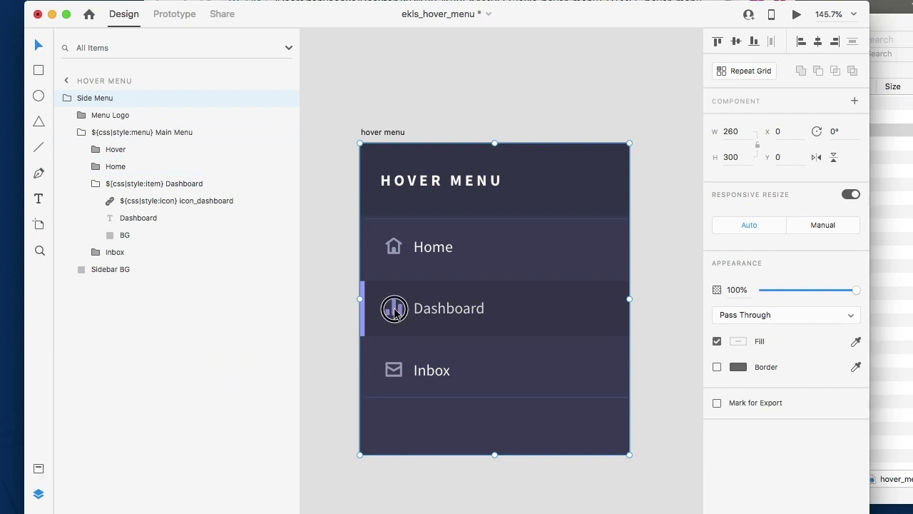
double_click(395, 311)
double_click(394, 312)
double_click(394, 311)
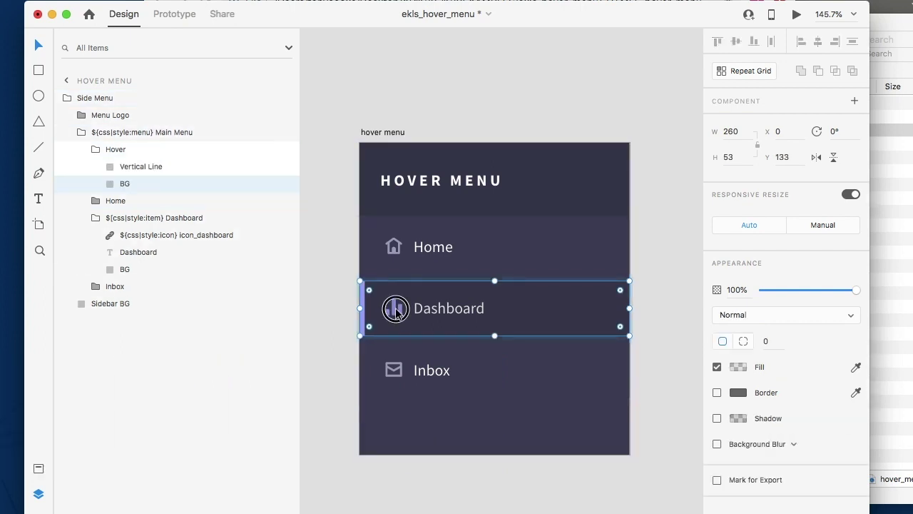
double_click(396, 313)
key(super+v)
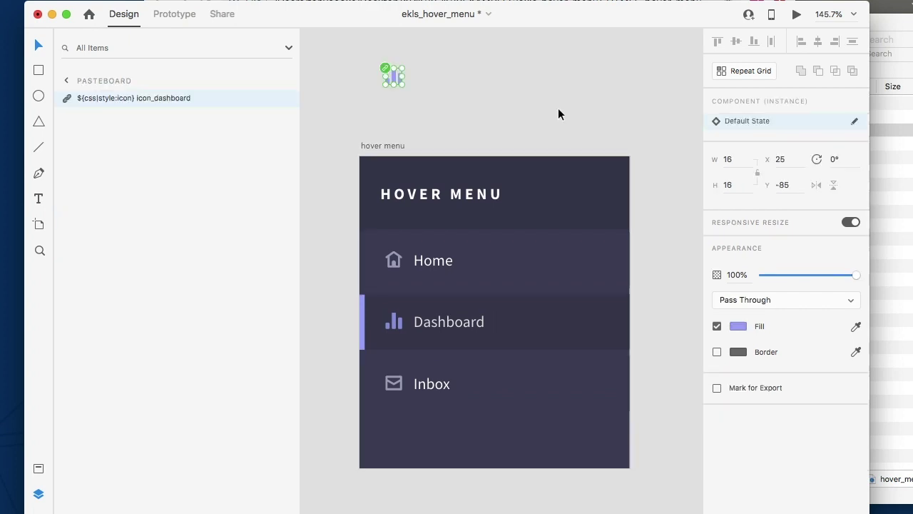
click(408, 102)
drag(394, 81, 379, 89)
Name the pasted icon copy's layer ${css|styles}.
key(super+g)
double_click(98, 98)
text($)
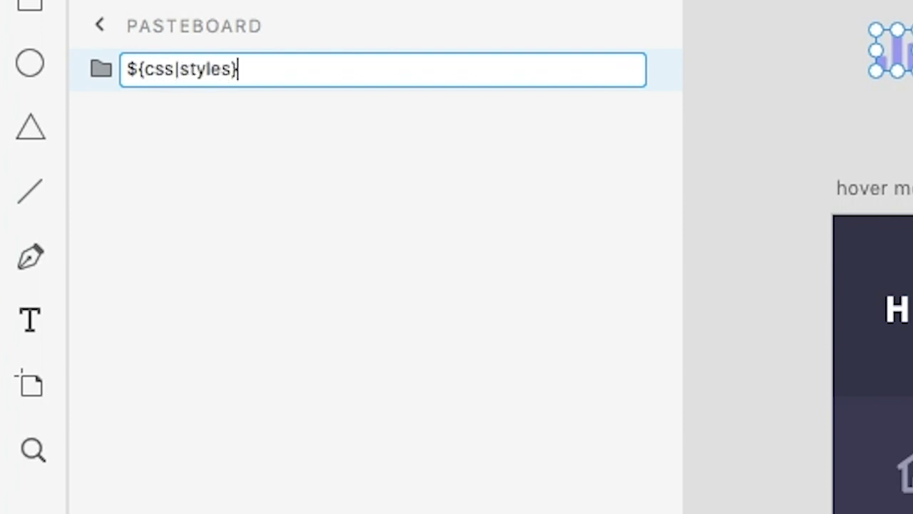
text({css|styles})
key(Return)
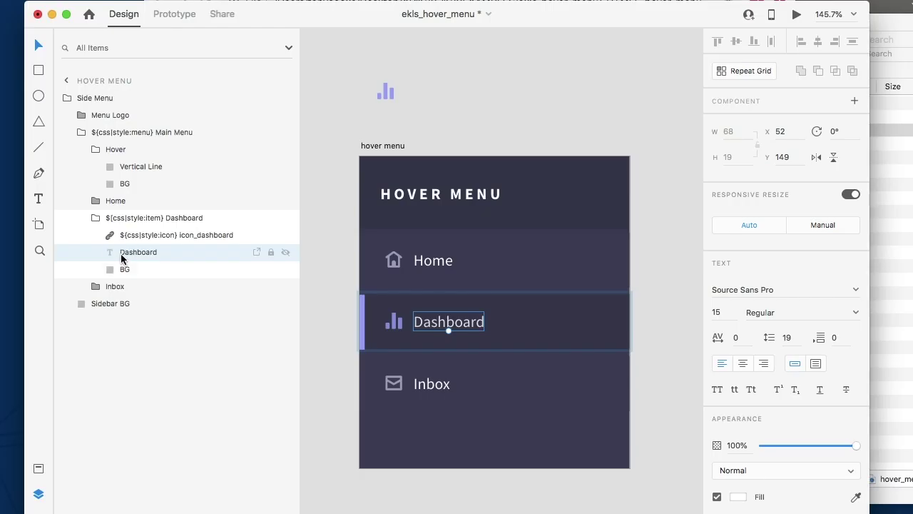
double_click(137, 251)
Prefix the Dashboard text layer name with ${css|style:label}.
key(Return)
double_click(121, 258)
key(Left)
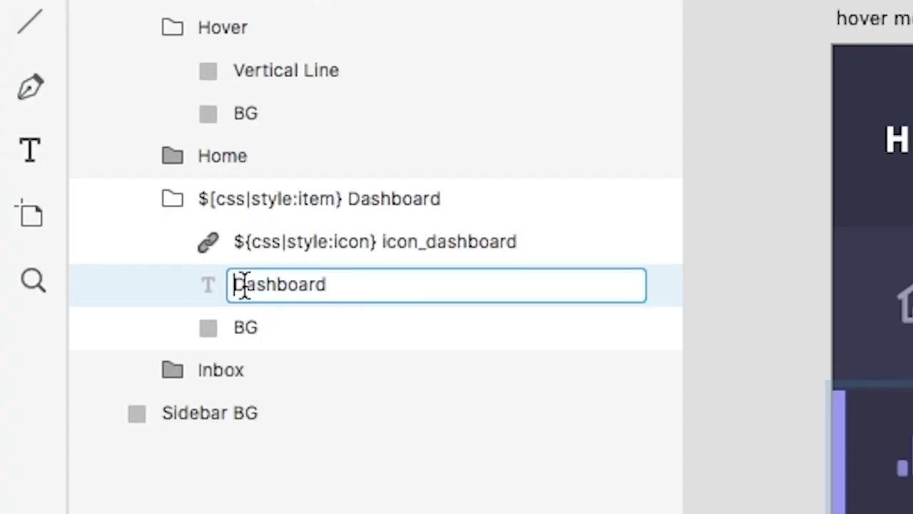
text(${css|la)
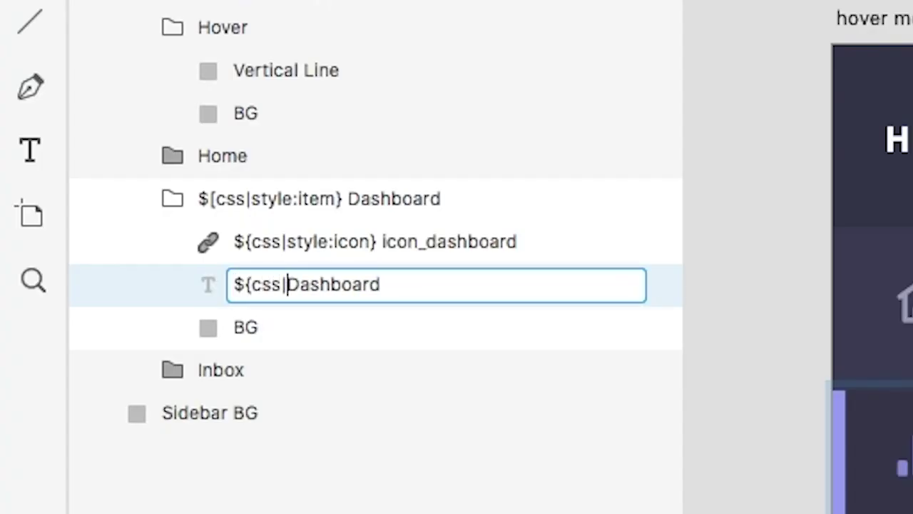
text(bel)
key(BackSpace)
key(BackSpace)
key(BackSpace)
key(BackSpace)
key(BackSpace)
text(style:la)
key(BackSpace)
text(label)
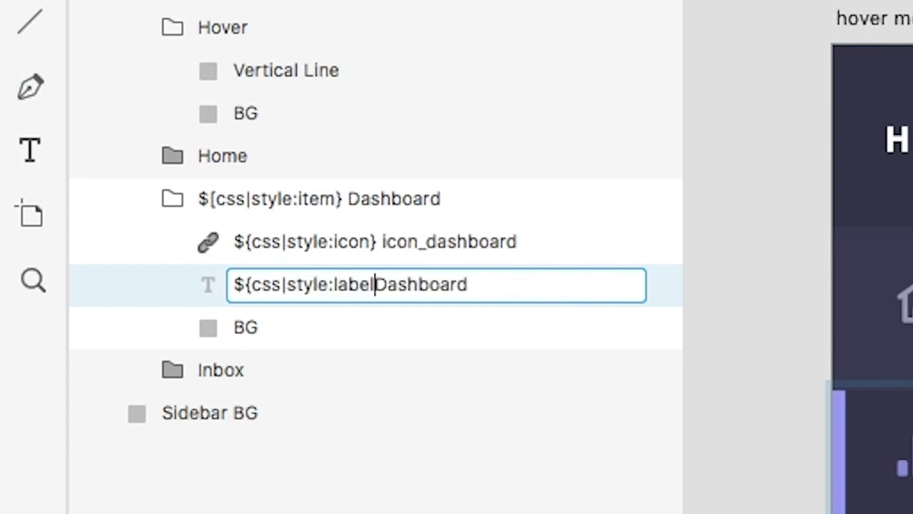
text(})
key(Return)
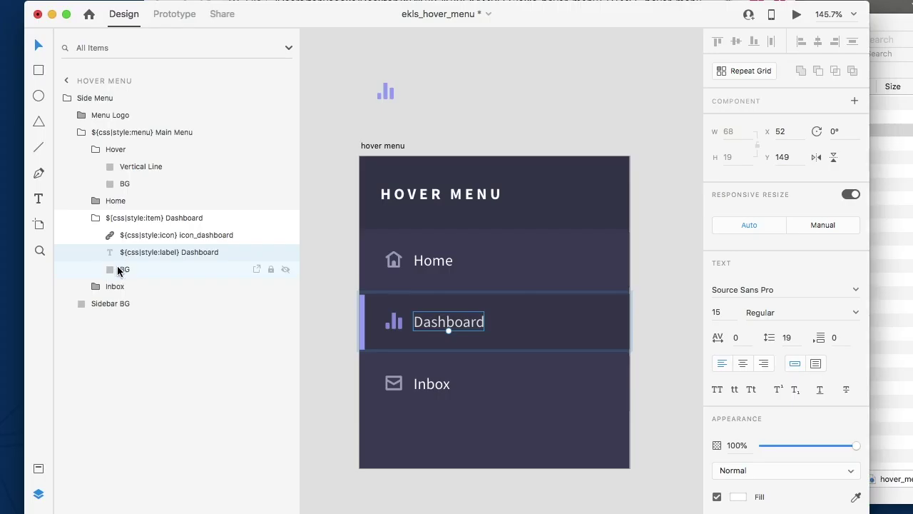
Prefix the BG layer name with ${css|style:bg}.
click(120, 270)
double_click(123, 273)
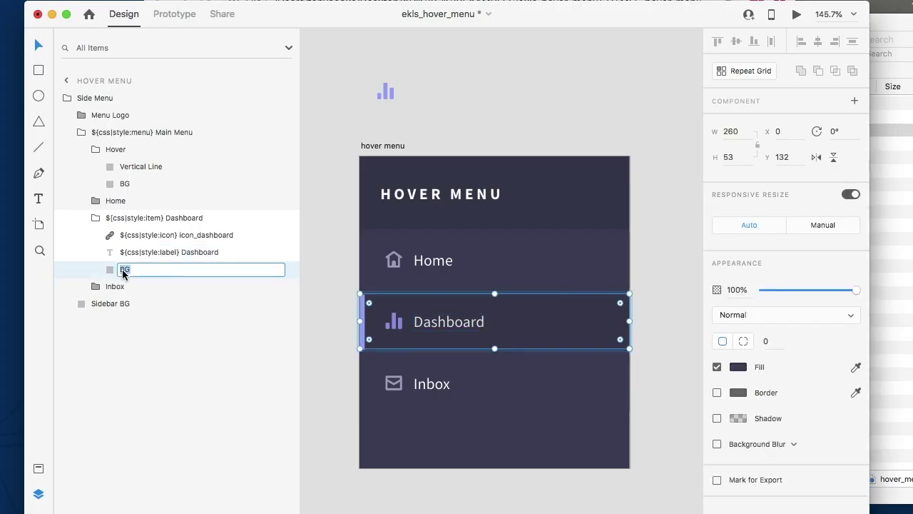
click(119, 269)
text(${css|st)
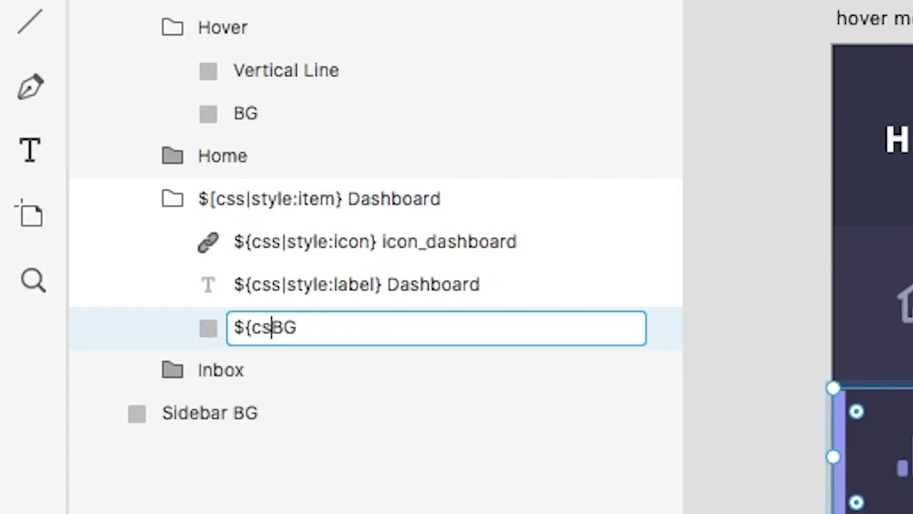
text(yle:ba)
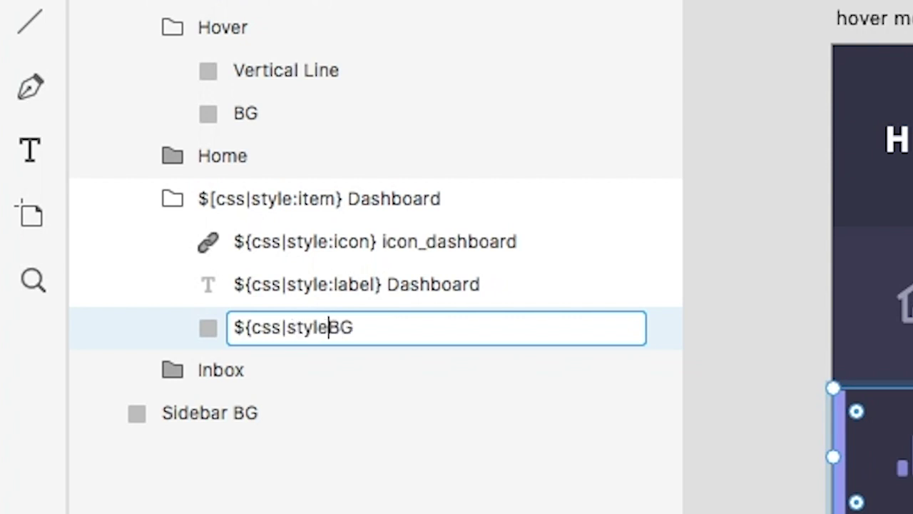
text(ckgr)
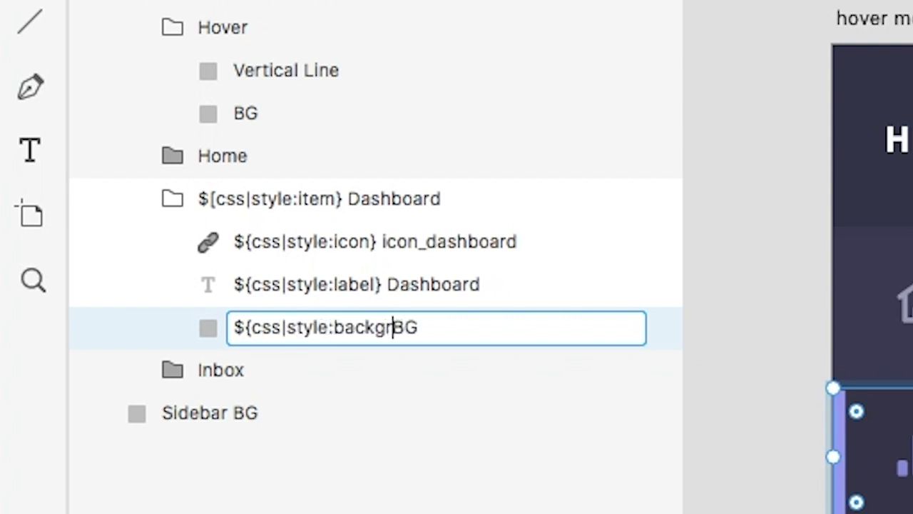
key(BackSpace)
key(BackSpace)
key(BackSpace)
key(BackSpace)
key(BackSpace)
text(g})
key(Return)
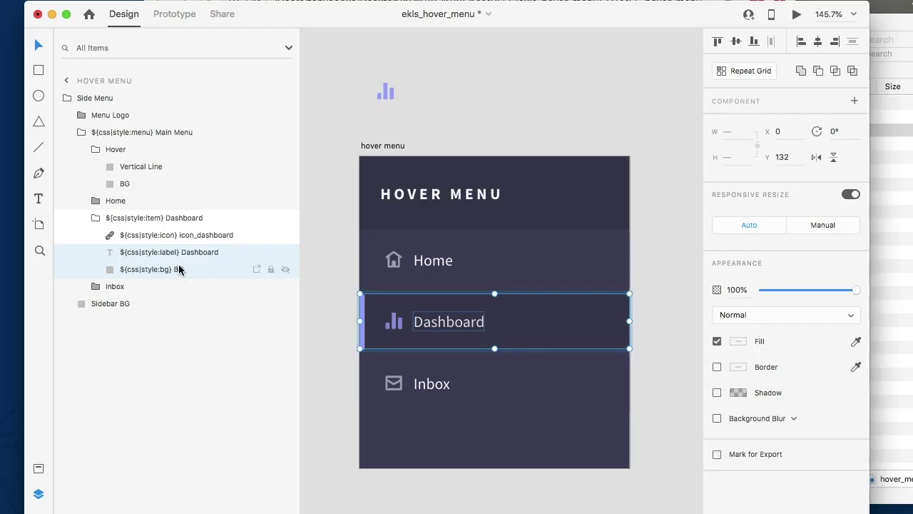
shift+click(357, 284)
Duplicate the label and bg layers into ${css|styles} and rename the background copy 'bg'.
key(super+d)
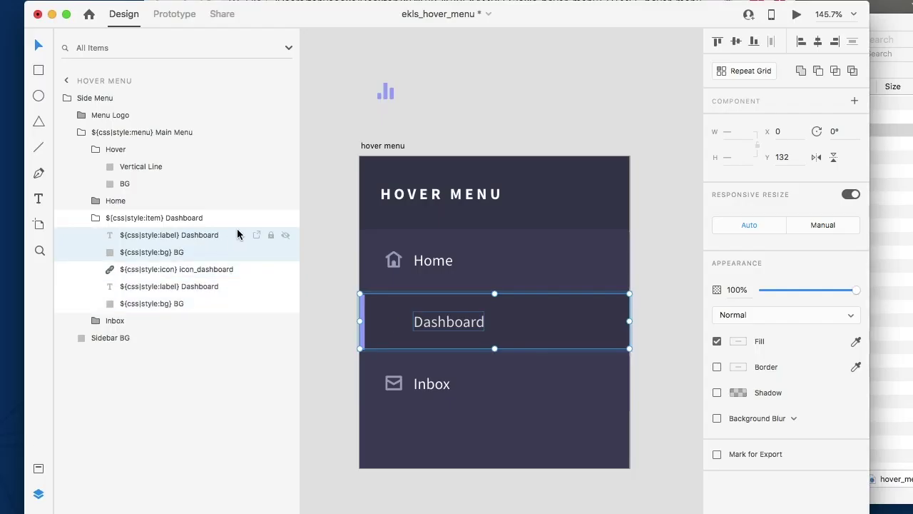
key(shift+Up)
key(shift+Up)
key(shift+Up)
key(shift+Up)
key(shift+Up)
key(shift+Up)
key(shift+Up)
key(shift+Up)
key(shift+Up)
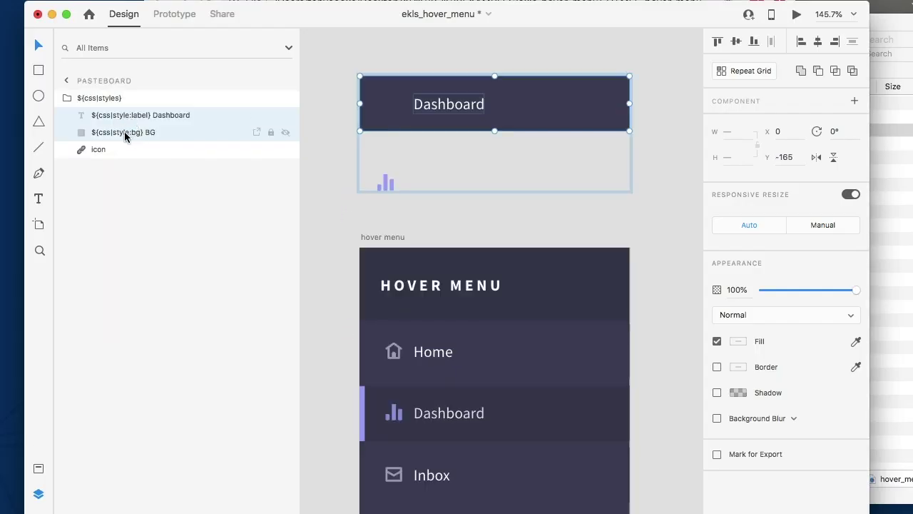
double_click(124, 131)
text(bg)
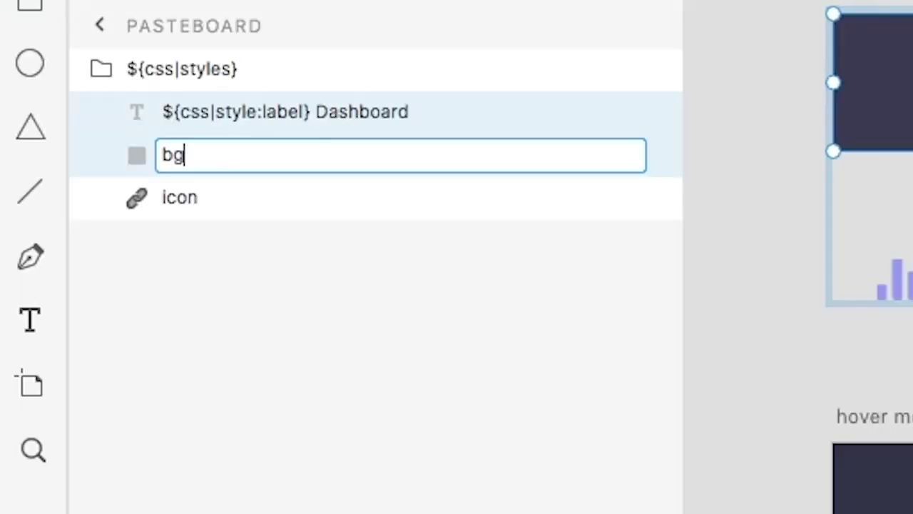
key(Return)
Rename the copied label layer to plain 'label'.
double_click(238, 121)
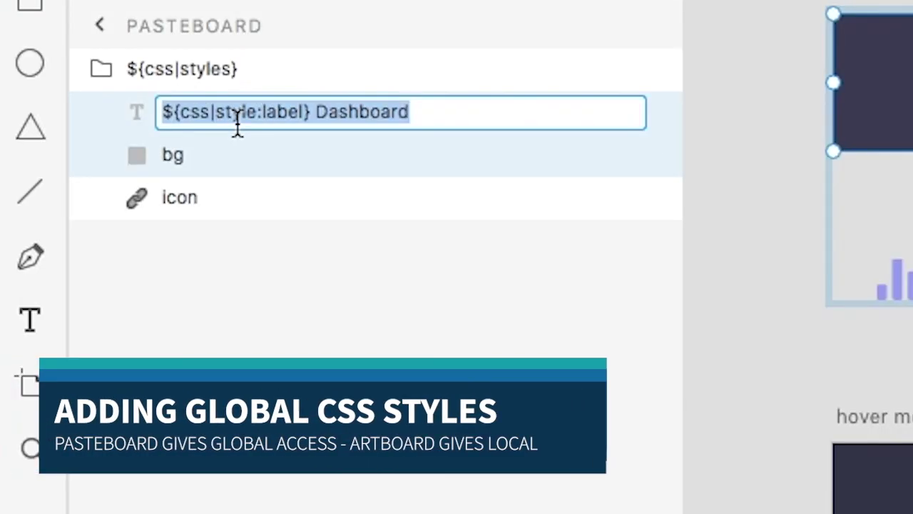
shift+click(312, 112)
click(316, 112)
drag(316, 112, 16, 126)
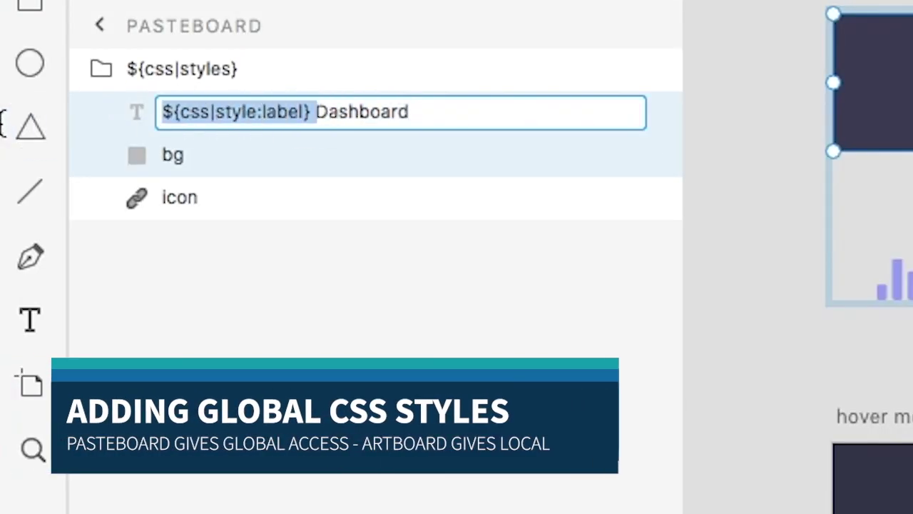
key(BackSpace)
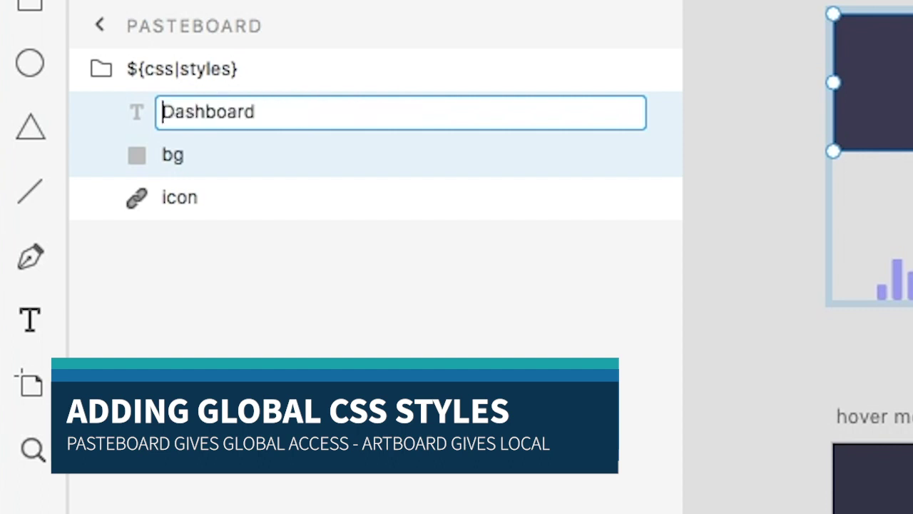
key(shift+Right)
key(shift+Right)
key(shift+Right)
key(shift+Right)
key(shift+Right)
key(shift+Right)
key(shift+Right)
key(shift+Right)
key(shift+Right)
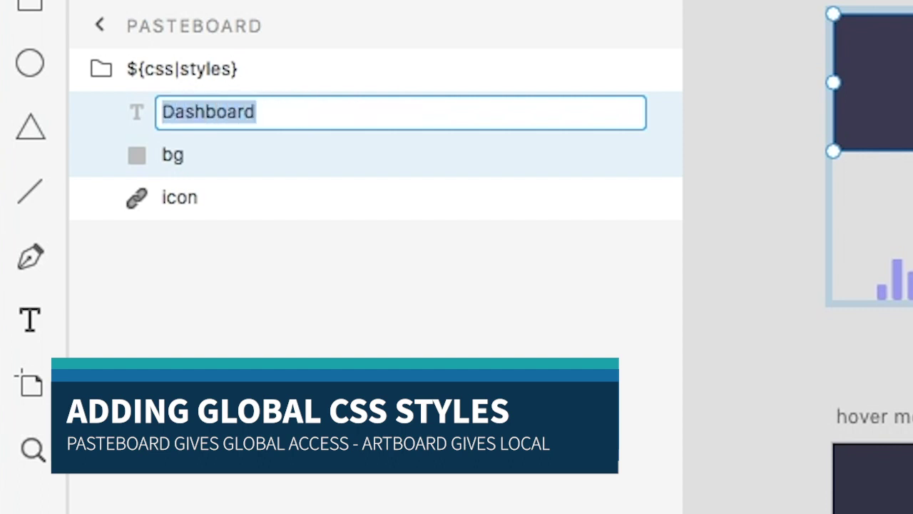
key(BackSpace)
text(label)
key(Return)
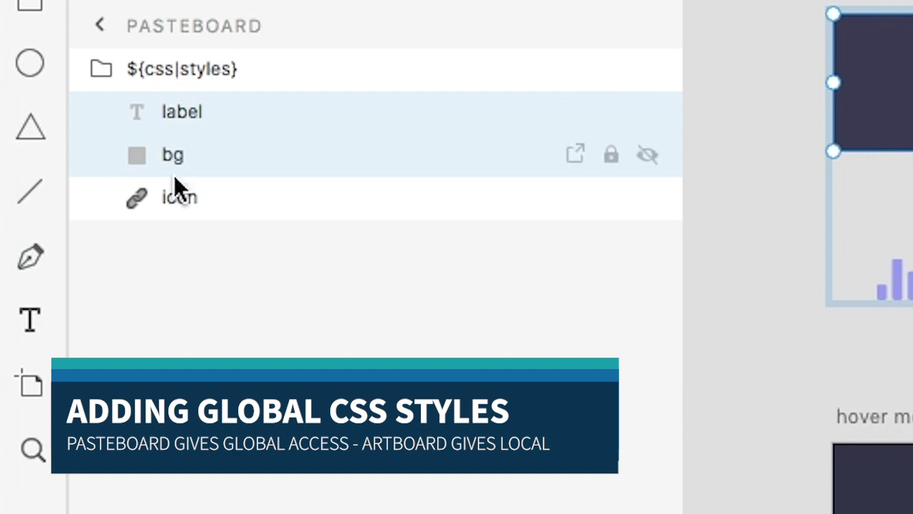
Move the hover BG below the icon and group label, bg and icon as 'item'.
click(201, 226)
click(632, 237)
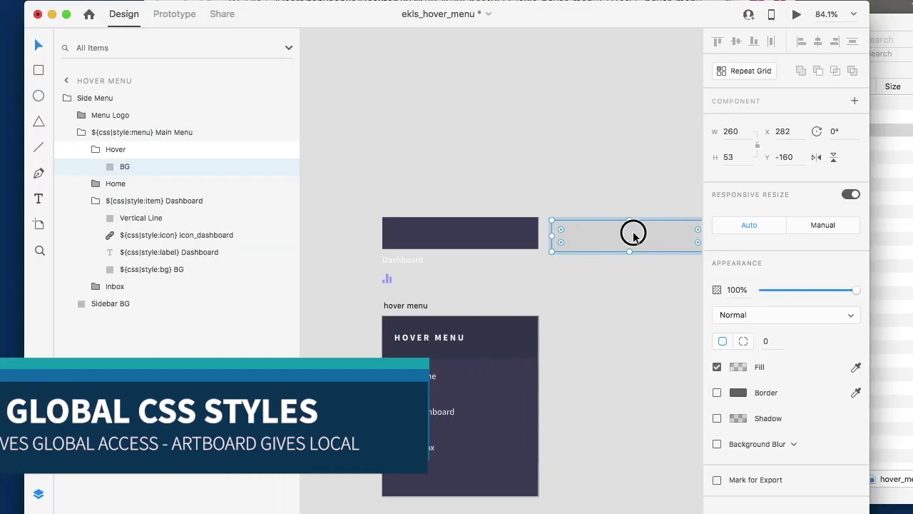
drag(156, 170, 131, 93)
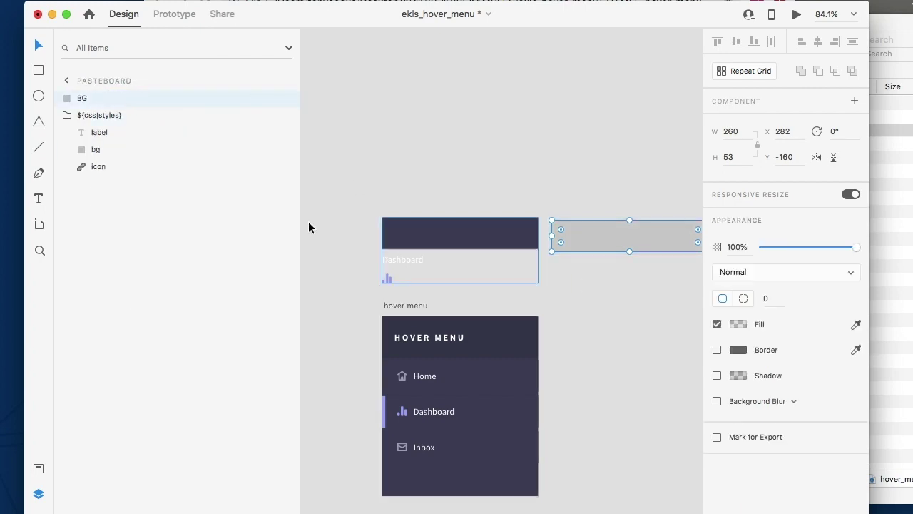
drag(73, 101, 88, 187)
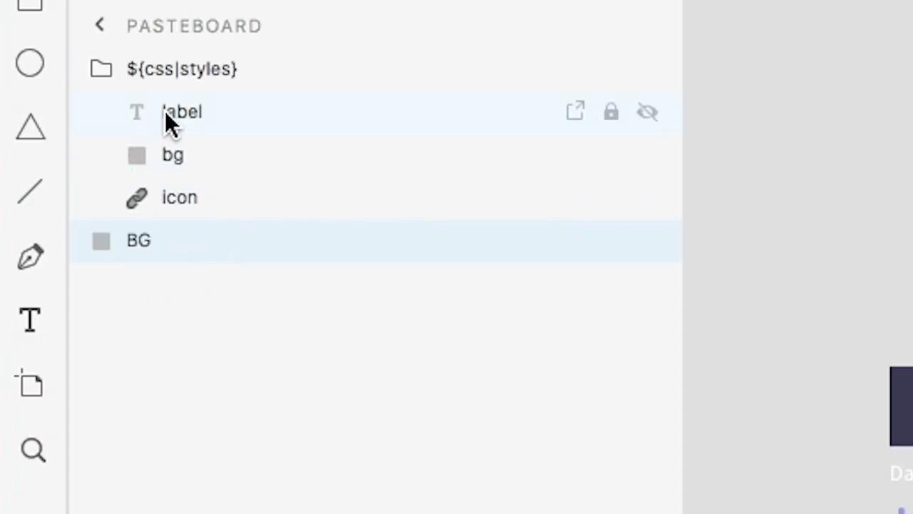
click(164, 114)
shift+click(172, 194)
key(super+g)
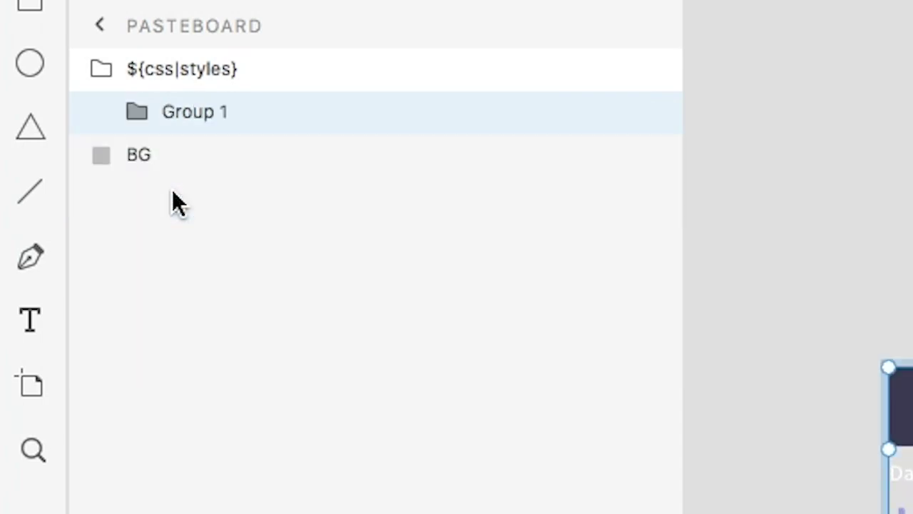
double_click(200, 118)
text(item)
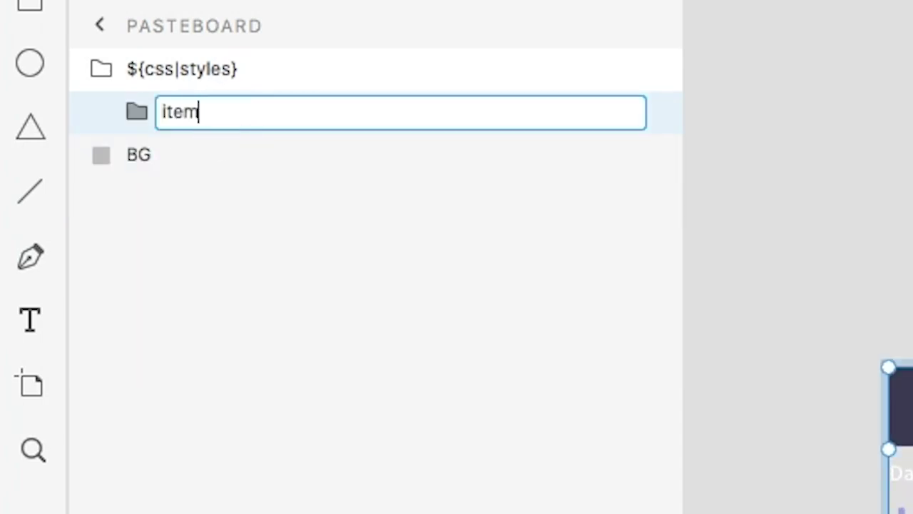
key(Return)
Group the BG layer inside ${css|styles} as 'item:hover'.
click(104, 150)
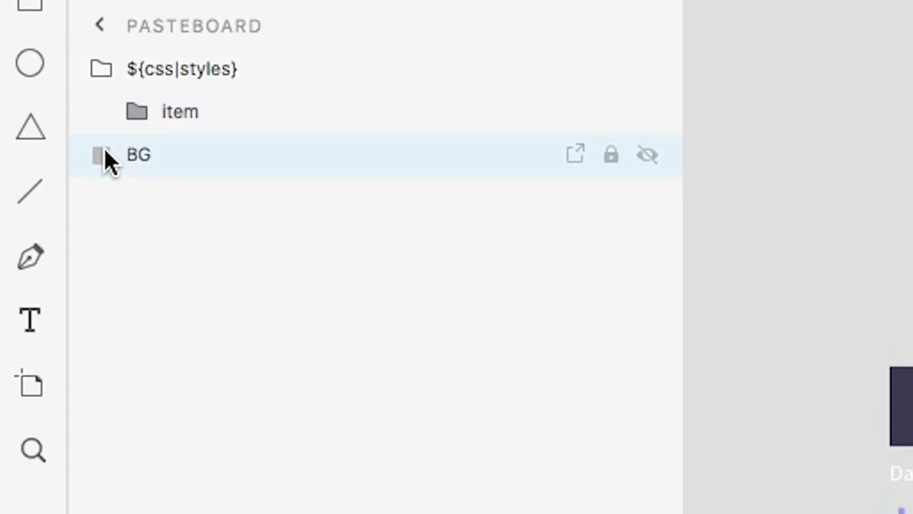
drag(106, 152, 141, 151)
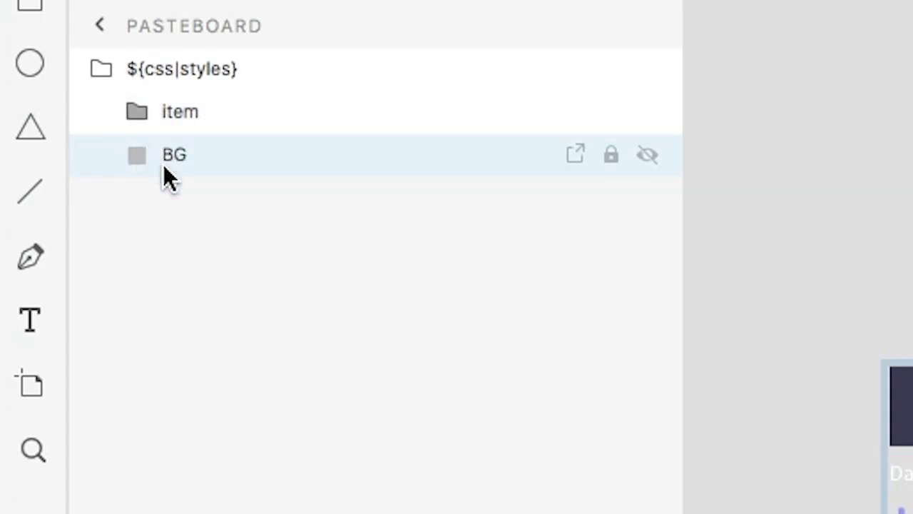
key(super+g)
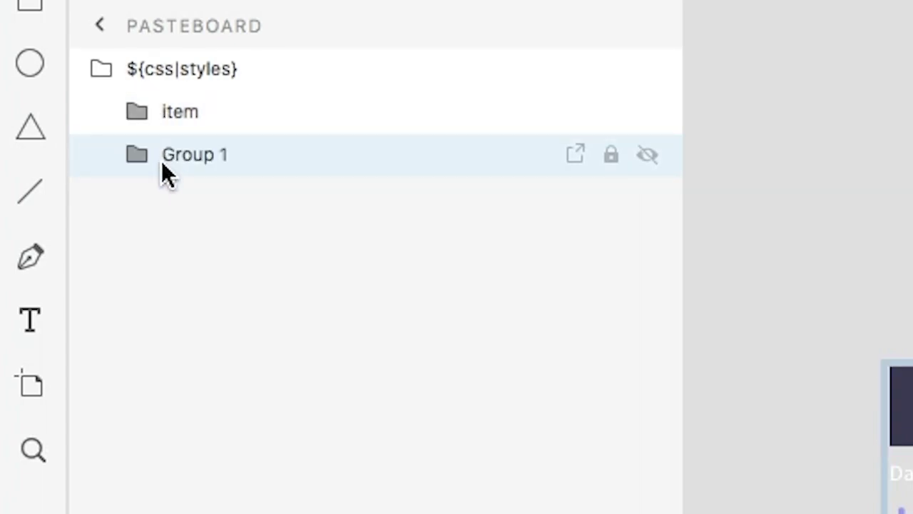
double_click(177, 162)
text(it)
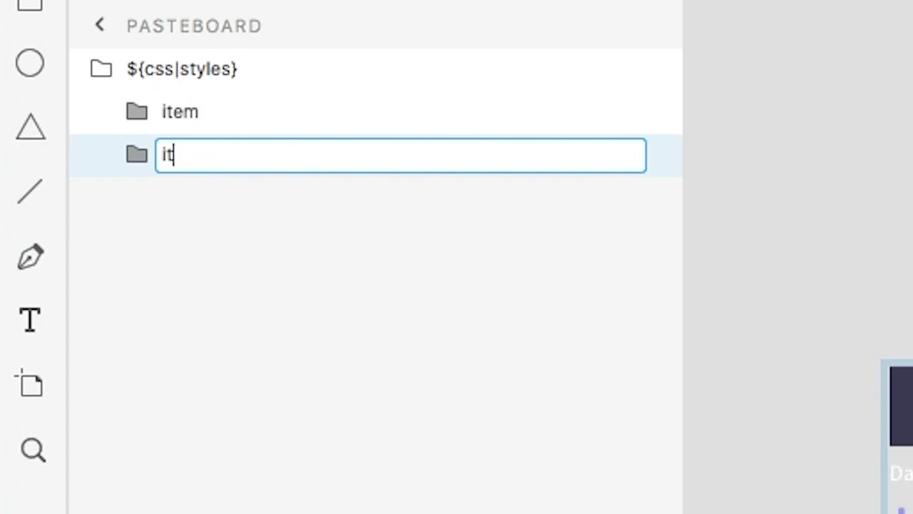
text(em:hover)
key(Return)
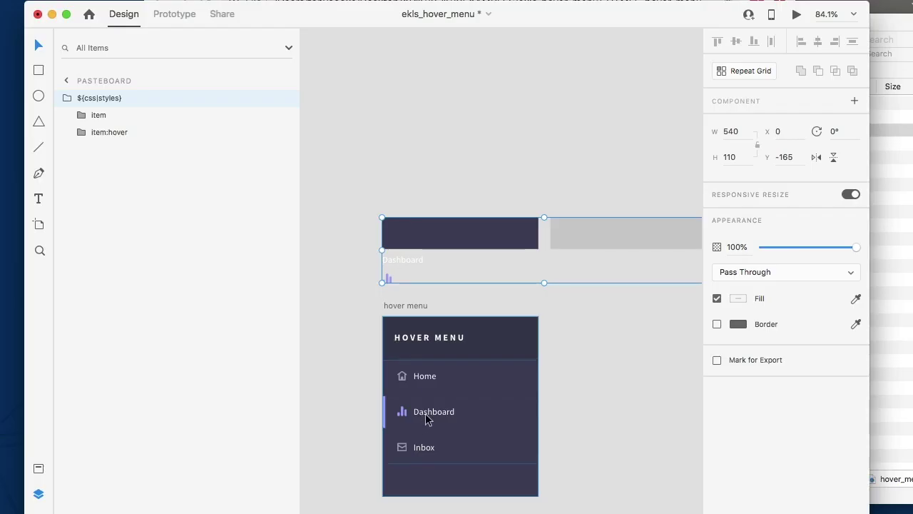
click(426, 420)
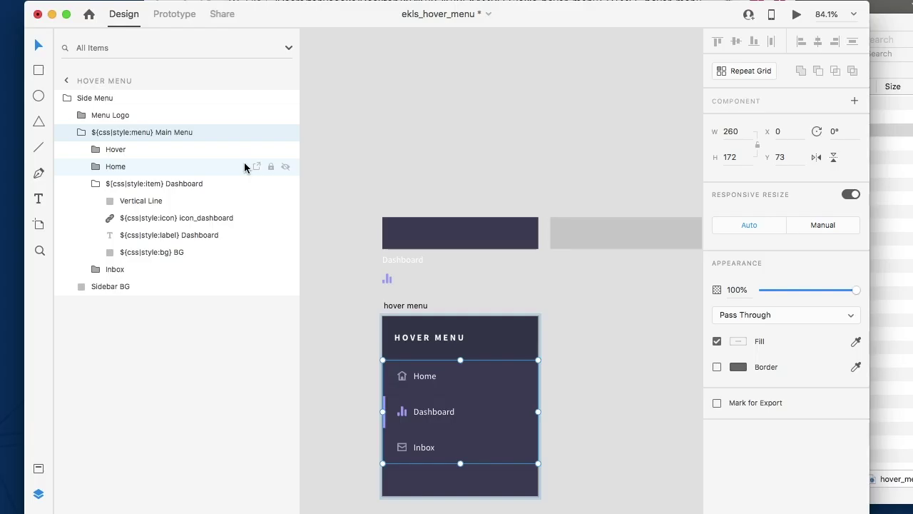
Set the item line layer's fill to #43425D.
key(Delete)
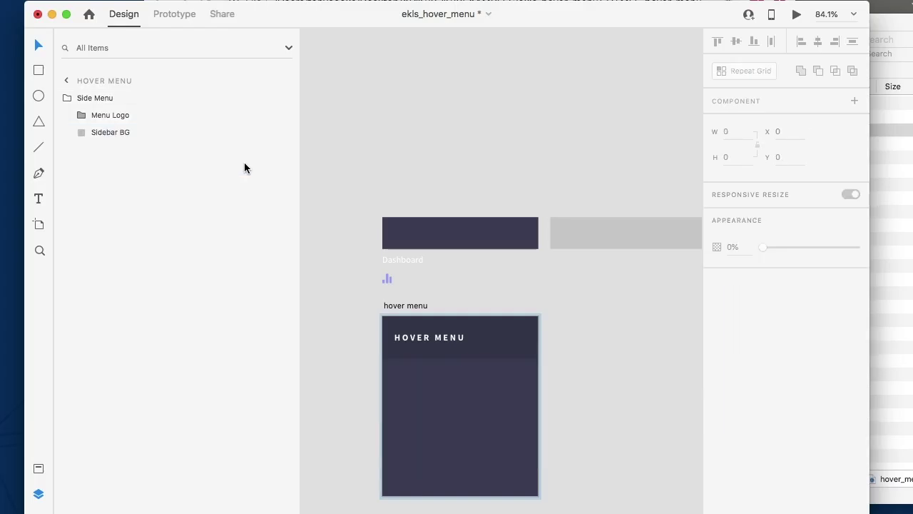
key(super+z)
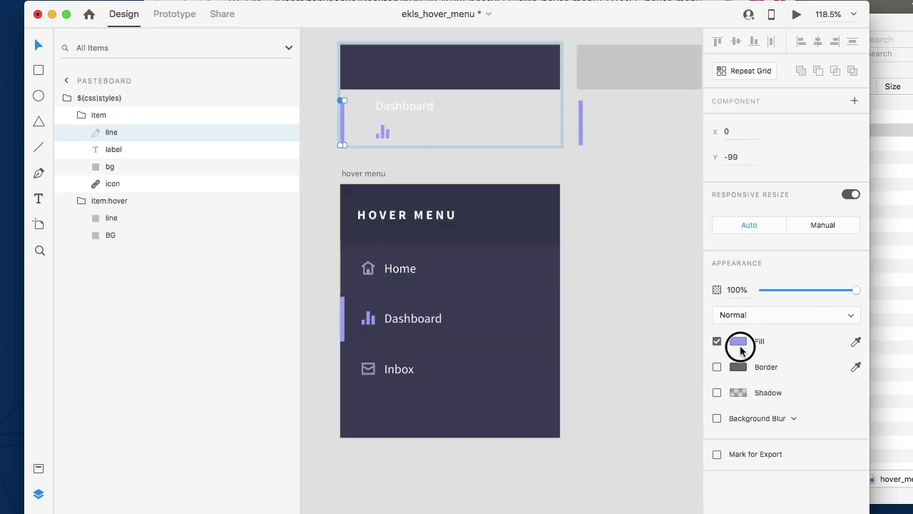
click(739, 342)
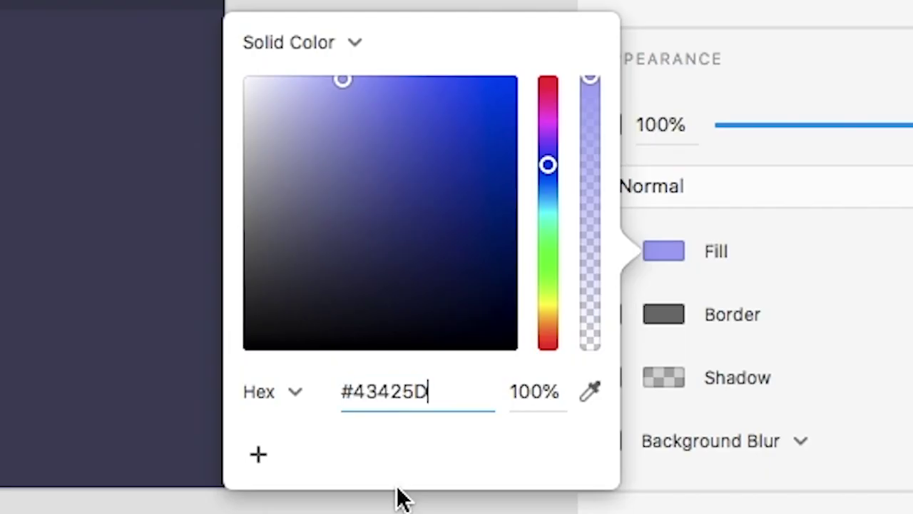
key(Return)
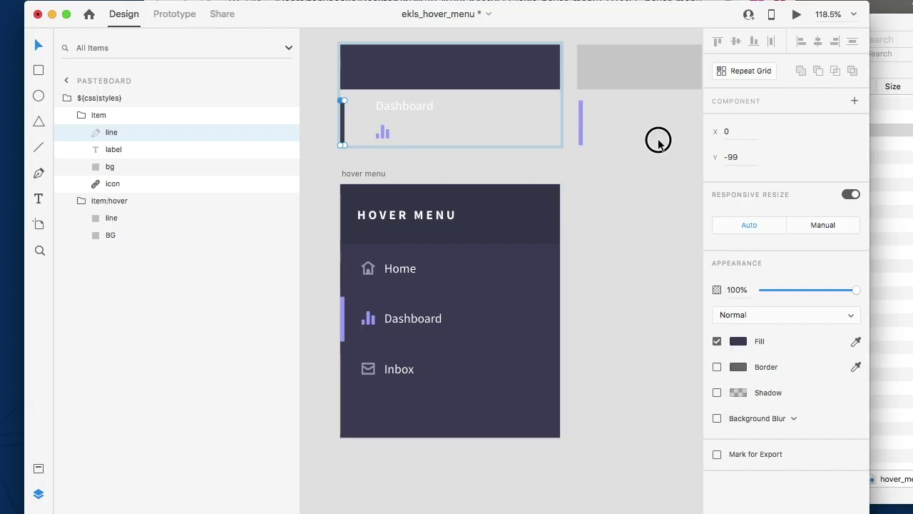
click(656, 139)
Duplicate the dashboard icon into item:hover beside the purple hover line.
super+click(382, 131)
key(super+d)
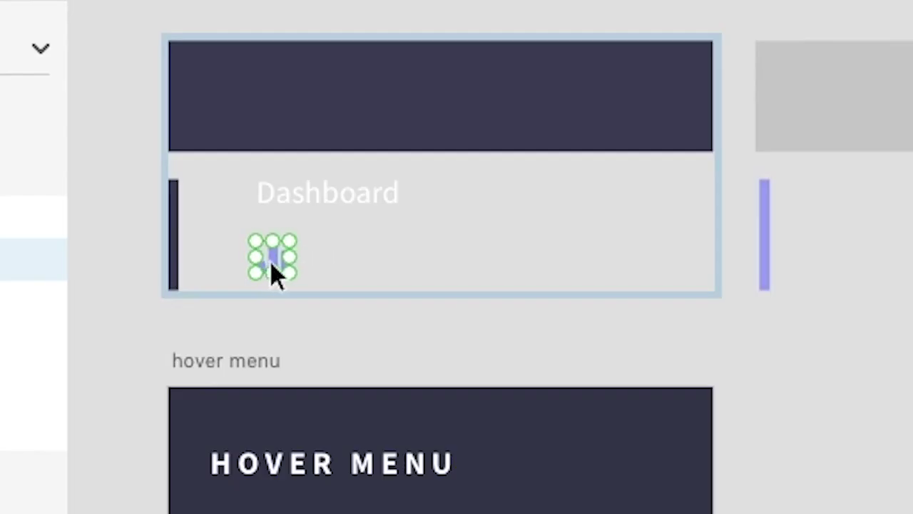
drag(271, 261, 821, 268)
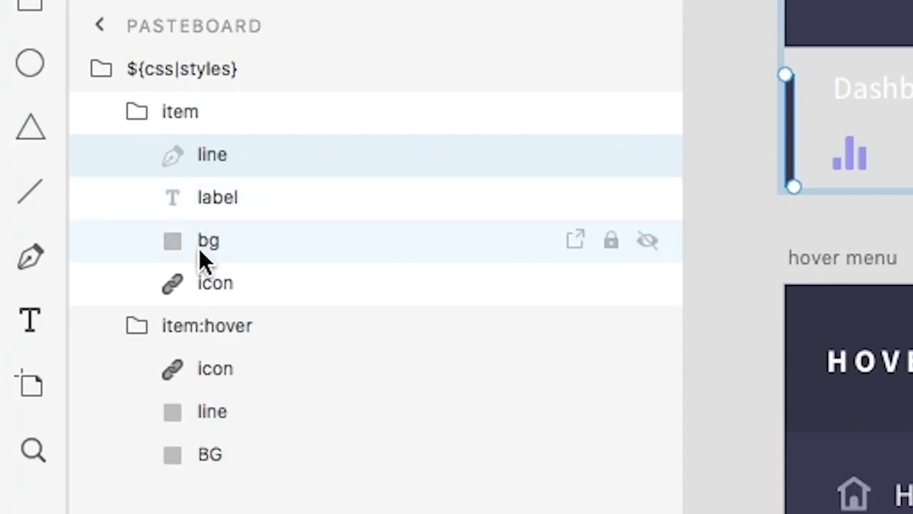
Recolour the item style's icon fill to grey #A5A4BF.
click(203, 278)
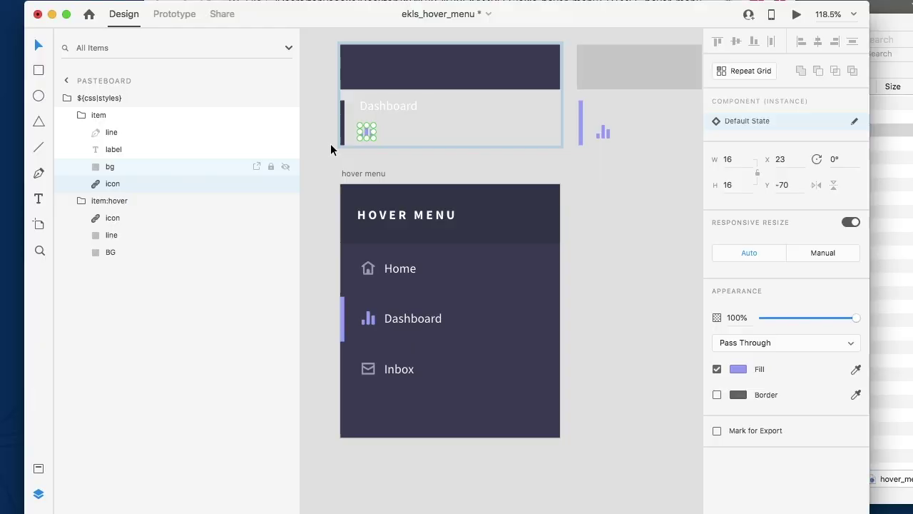
click(738, 369)
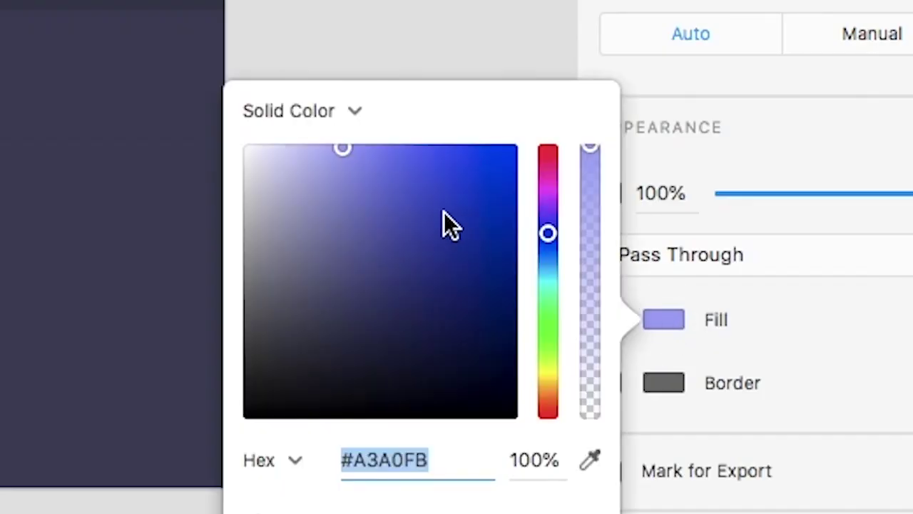
text(#A5A4BF)
key(Return)
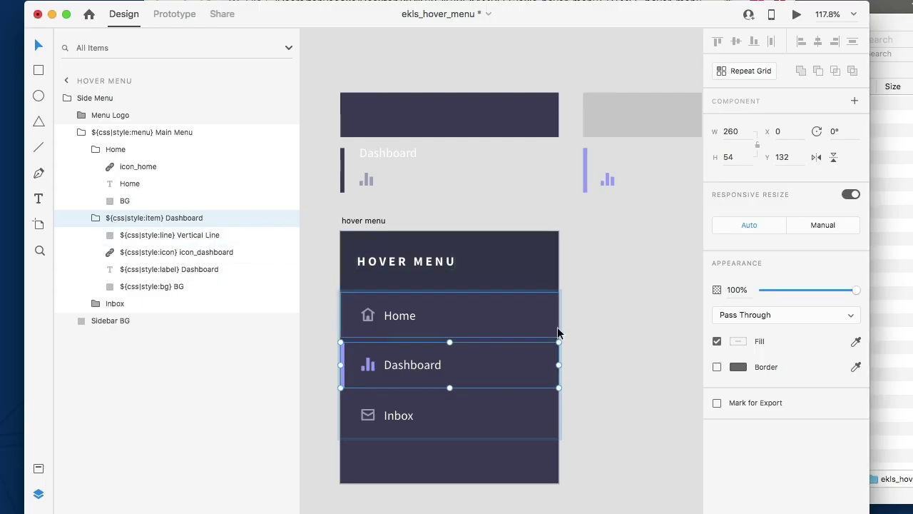
Deselect everything and export the whole design as HTML5 with Export Kit.
click(49, 510)
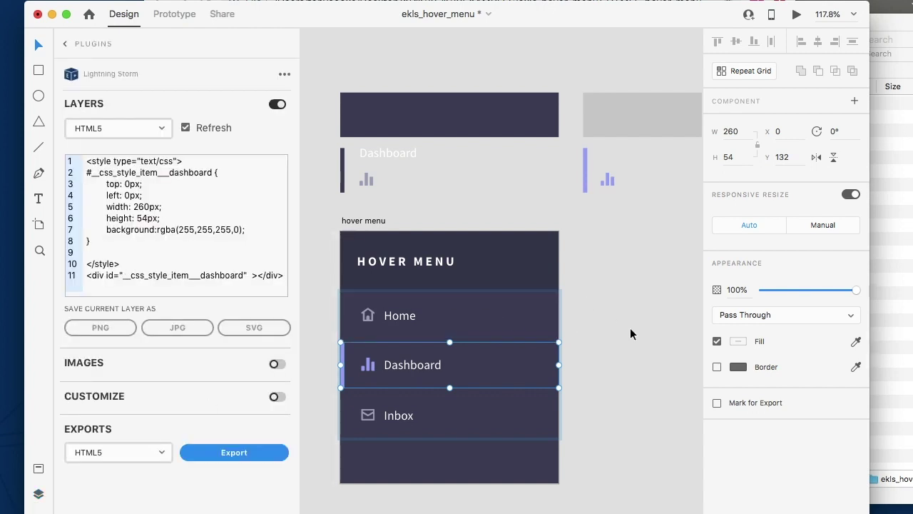
click(604, 343)
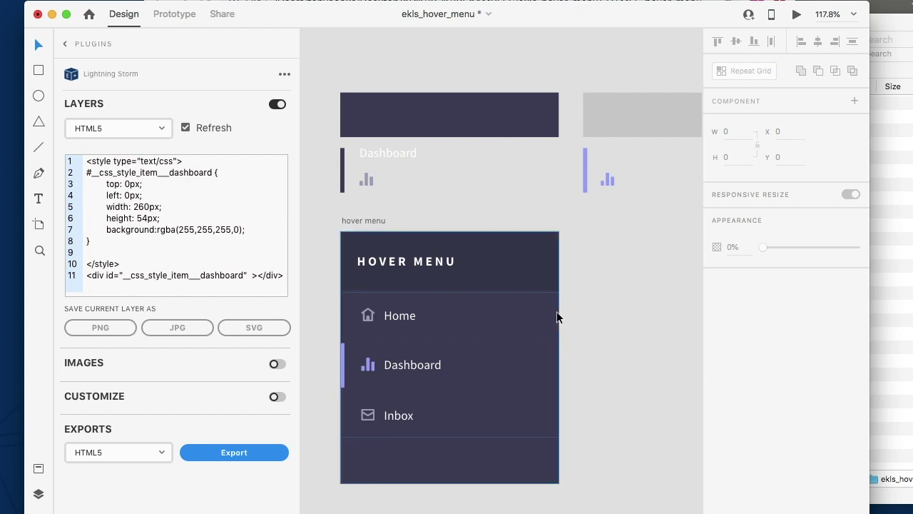
click(276, 397)
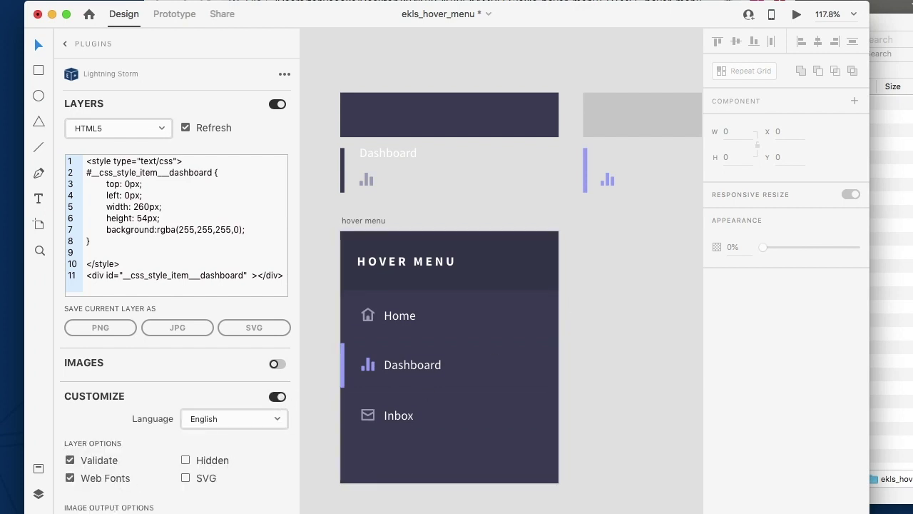
click(276, 396)
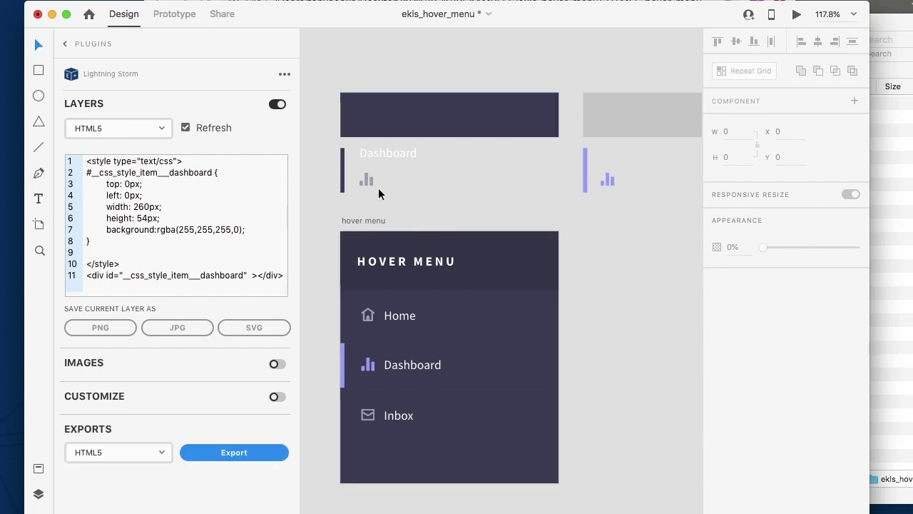
click(255, 454)
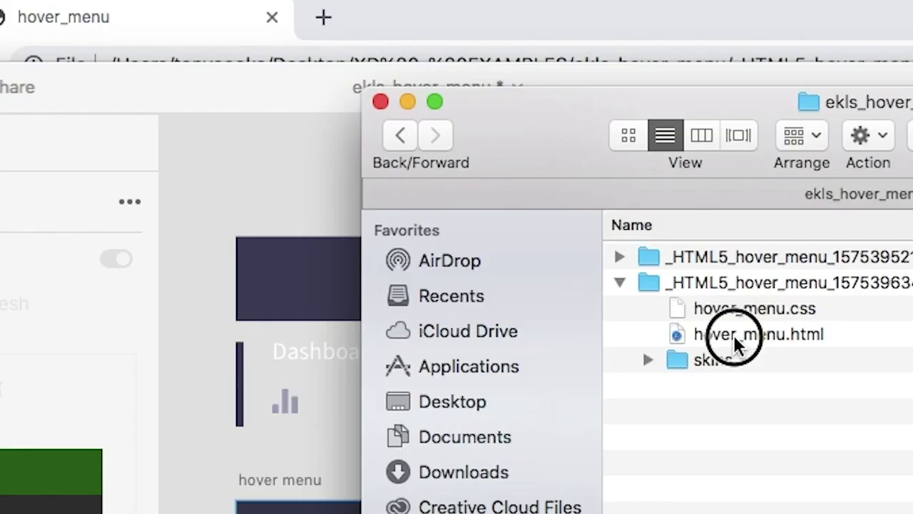
Drag hover_menu.html from the export folder onto the browser to preview the menu.
drag(734, 340, 155, 51)
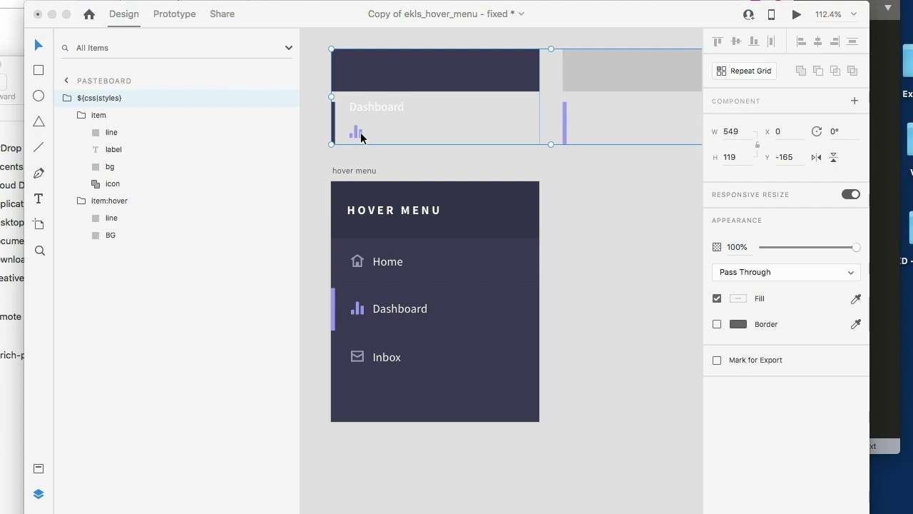
Create an empty group named 'normal' inside the item style.
double_click(361, 138)
double_click(358, 136)
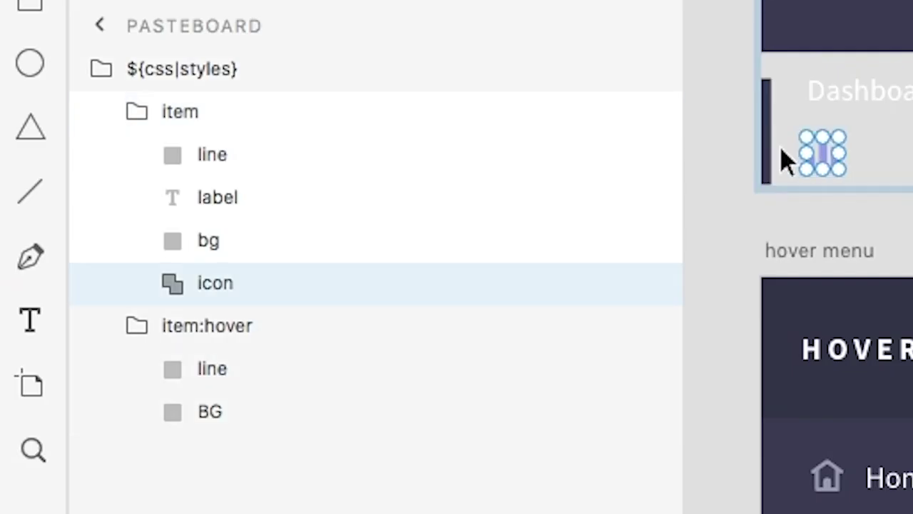
key(super+g)
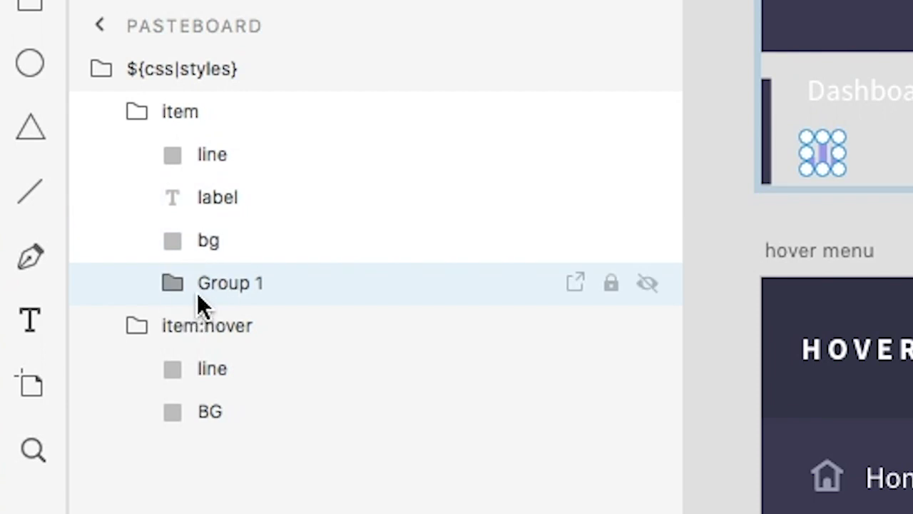
click(173, 287)
click(207, 327)
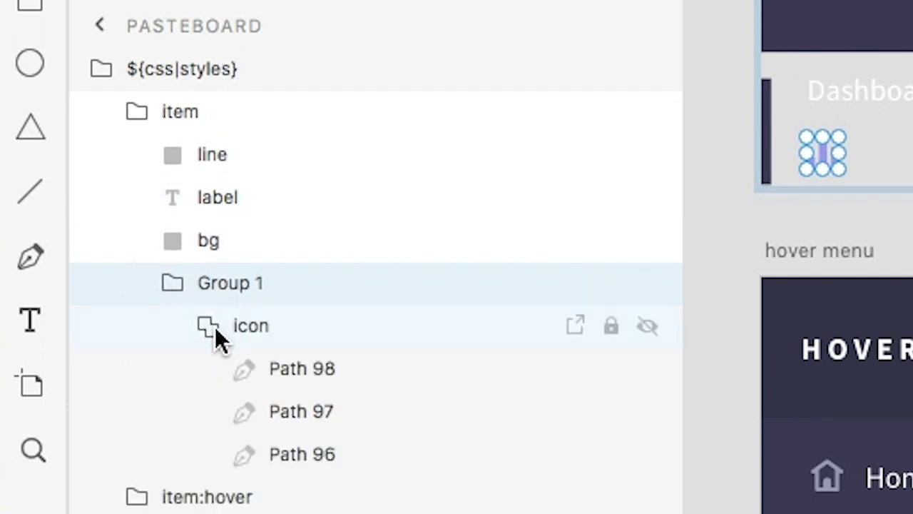
click(213, 326)
drag(213, 326, 208, 266)
key(Delete)
double_click(222, 285)
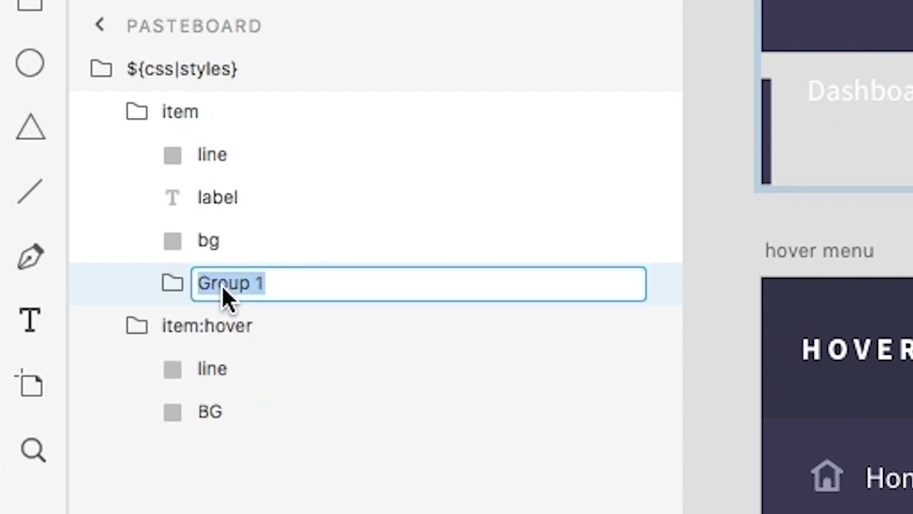
text(norma)
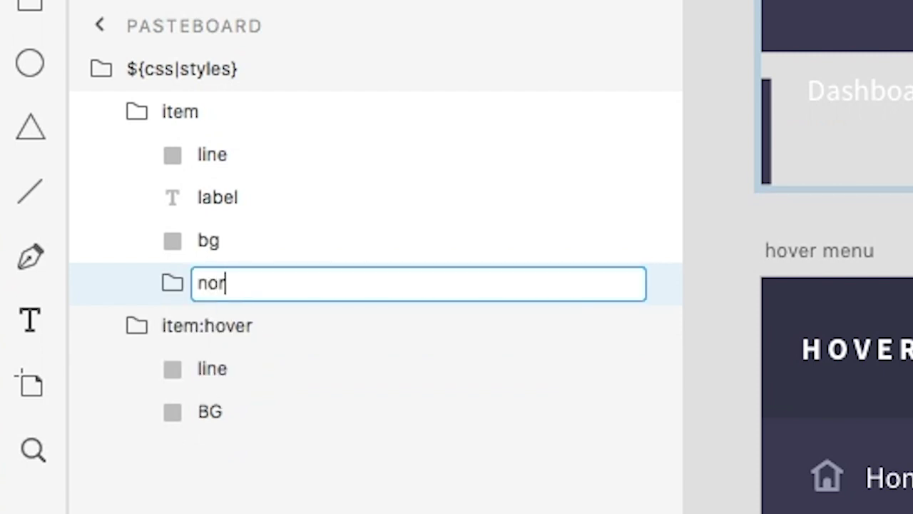
text(l)
key(Return)
Duplicate it as a 'hover' group inside item and hide it.
drag(173, 283, 171, 354)
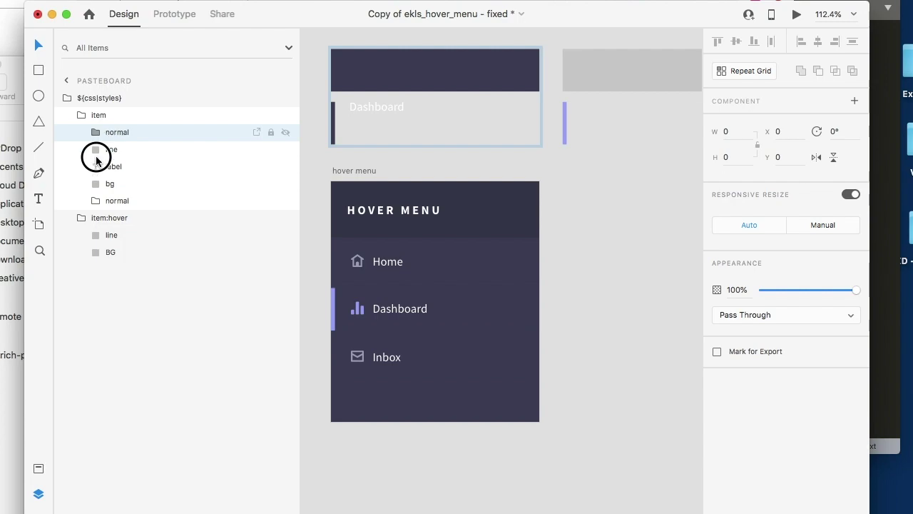
drag(95, 212, 92, 207)
double_click(114, 196)
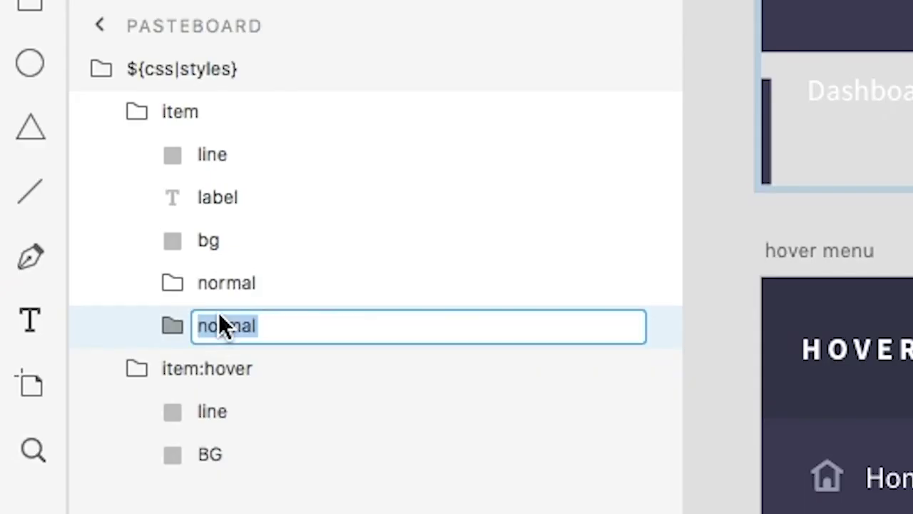
text(hover)
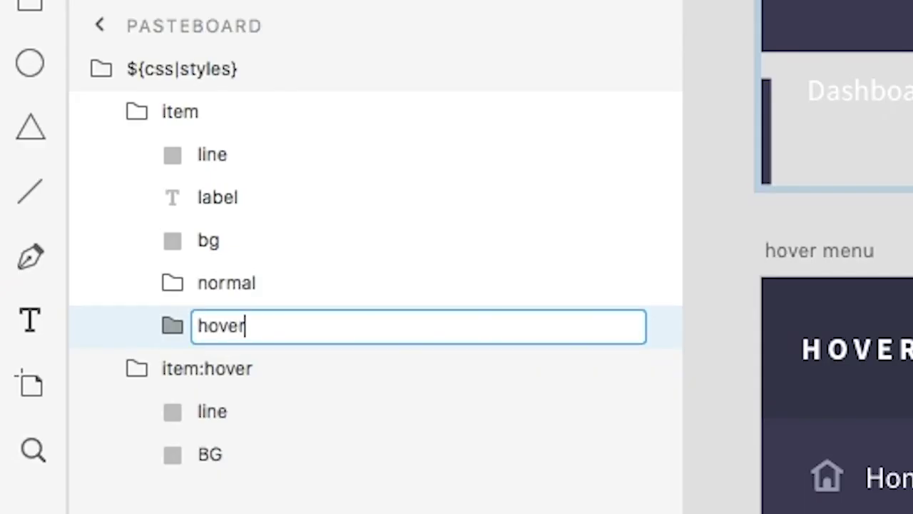
key(Return)
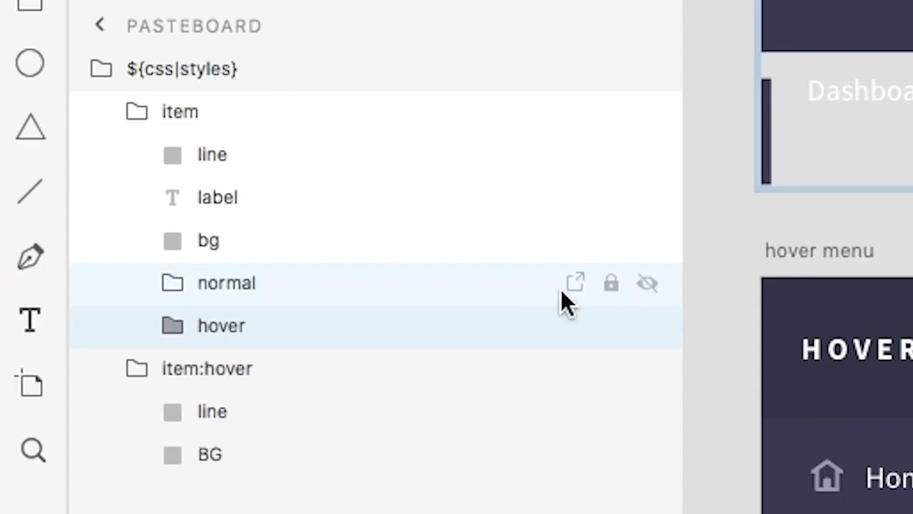
click(649, 327)
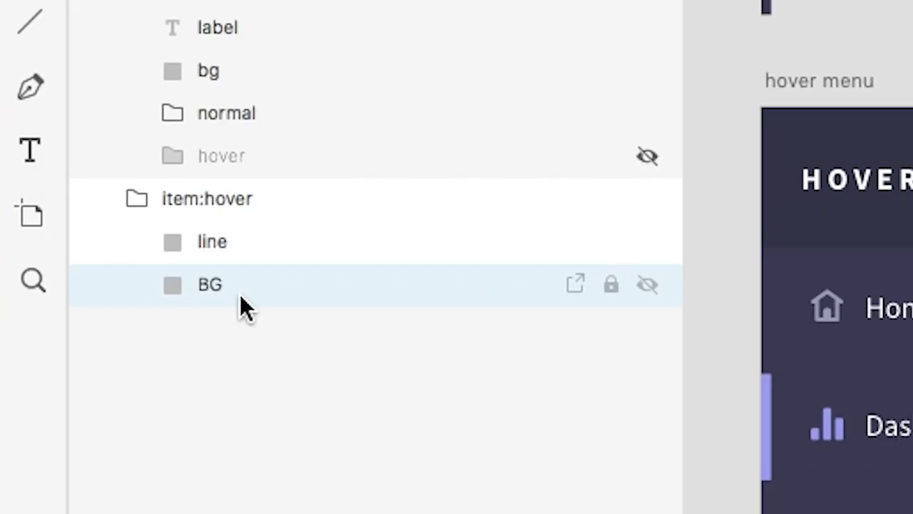
Paste the normal and hover groups into item:hover and hide its normal group.
key(super+v)
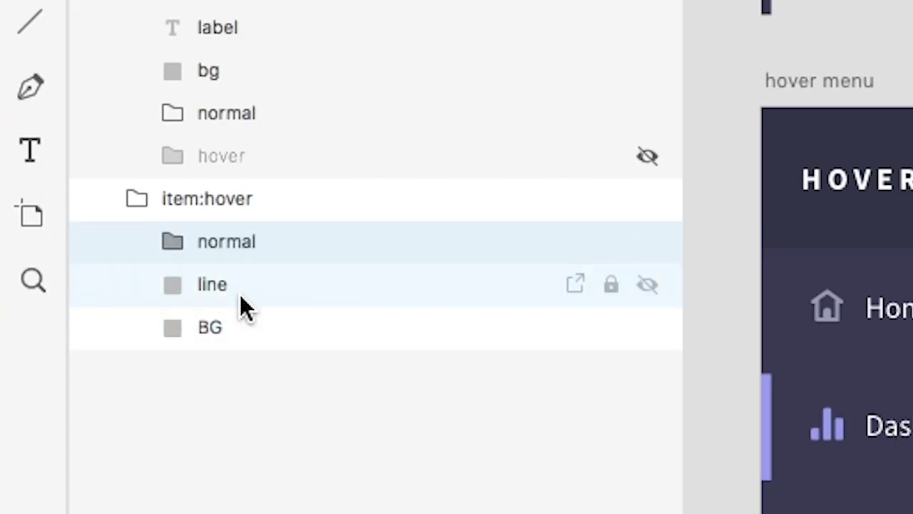
key(super+v)
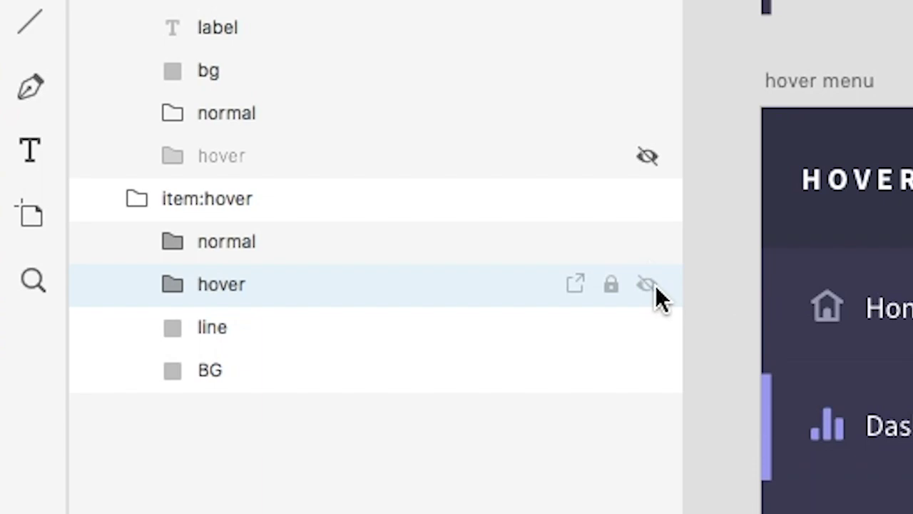
click(647, 241)
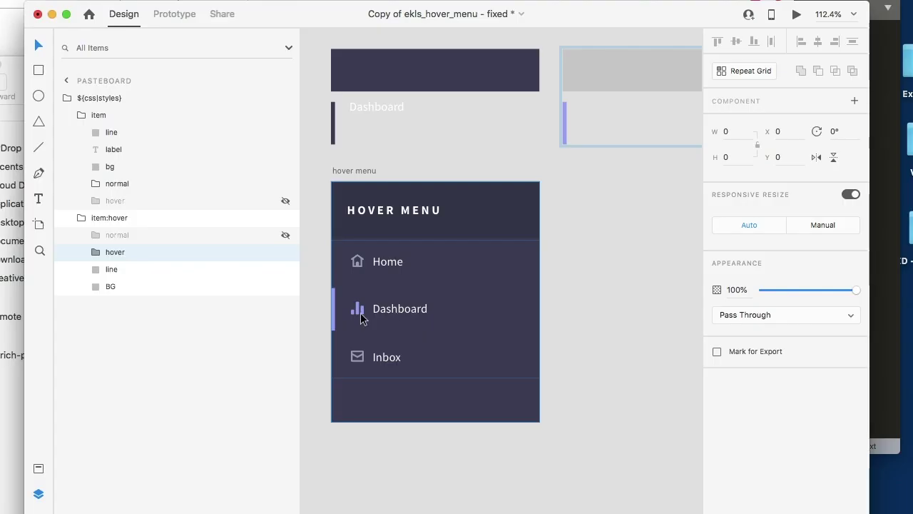
click(360, 318)
double_click(360, 318)
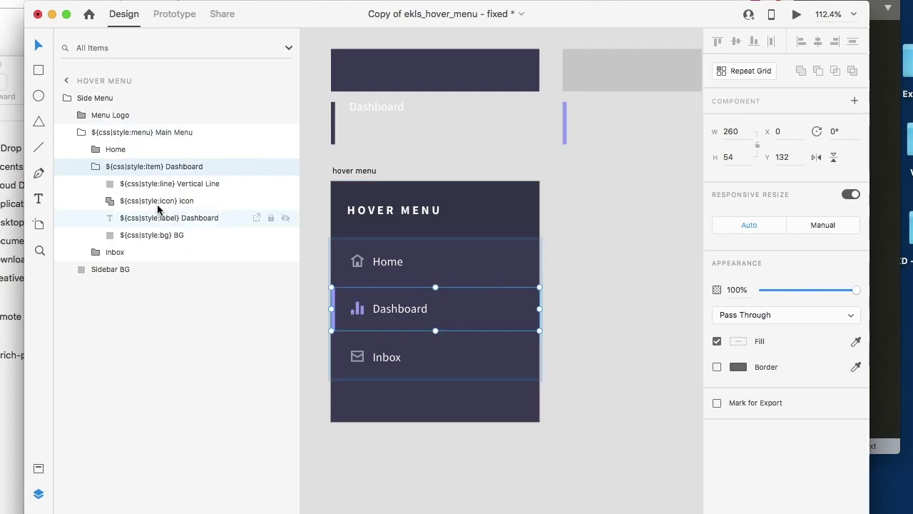
Rename the Dashboard icon layer ${css|style:normal} normal icon and duplicate it as ${css|style:hover} hover icon.
double_click(157, 201)
text(normal)
key(Return)
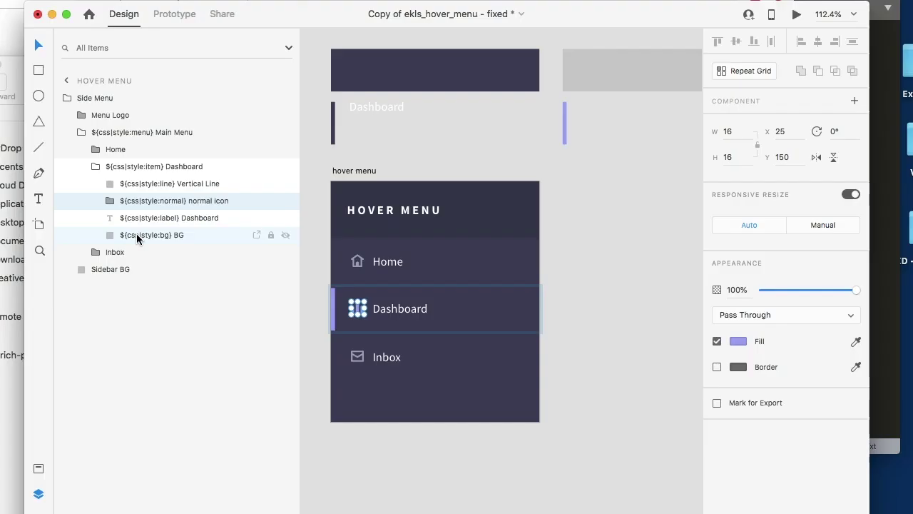
key(super+d)
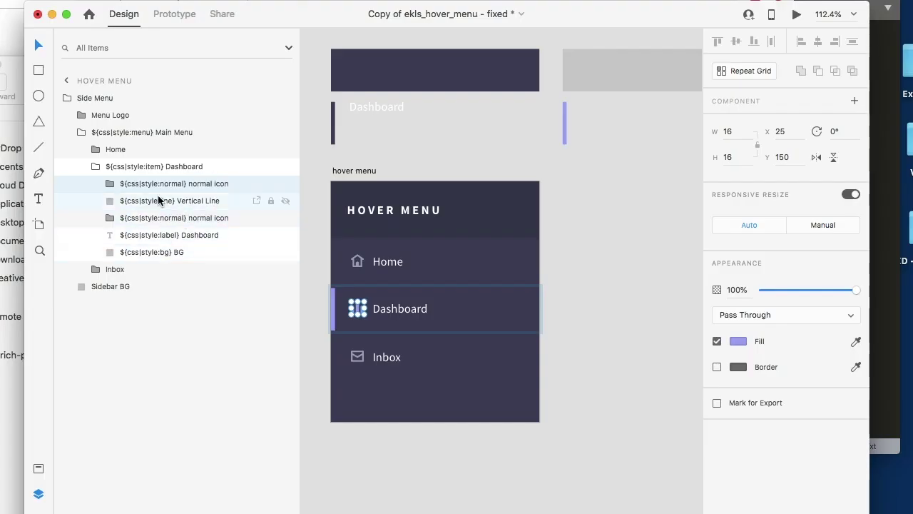
drag(103, 189, 112, 226)
double_click(177, 219)
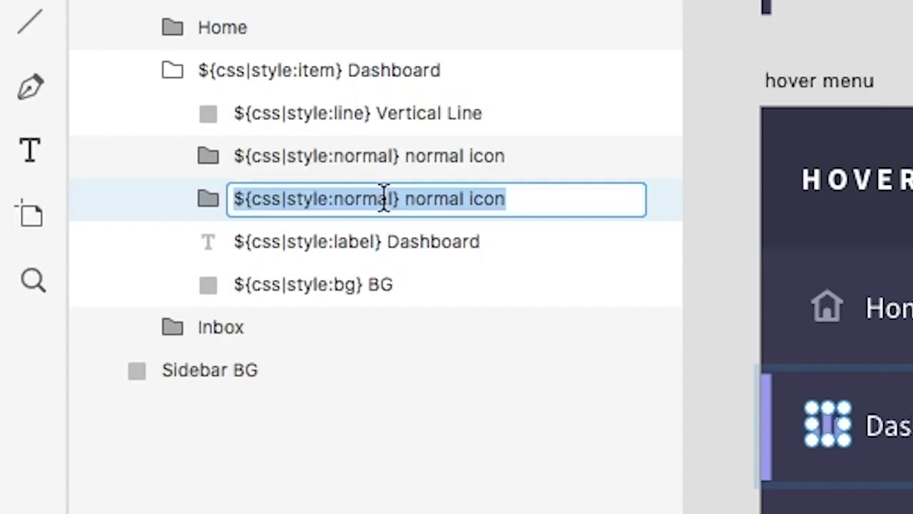
click(181, 217)
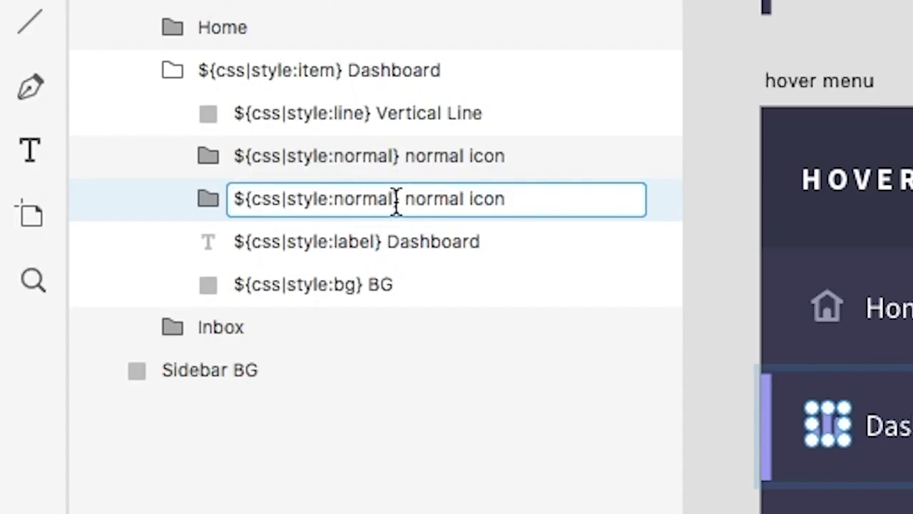
key(BackSpace)
key(BackSpace)
key(BackSpace)
key(BackSpace)
key(BackSpace)
key(BackSpace)
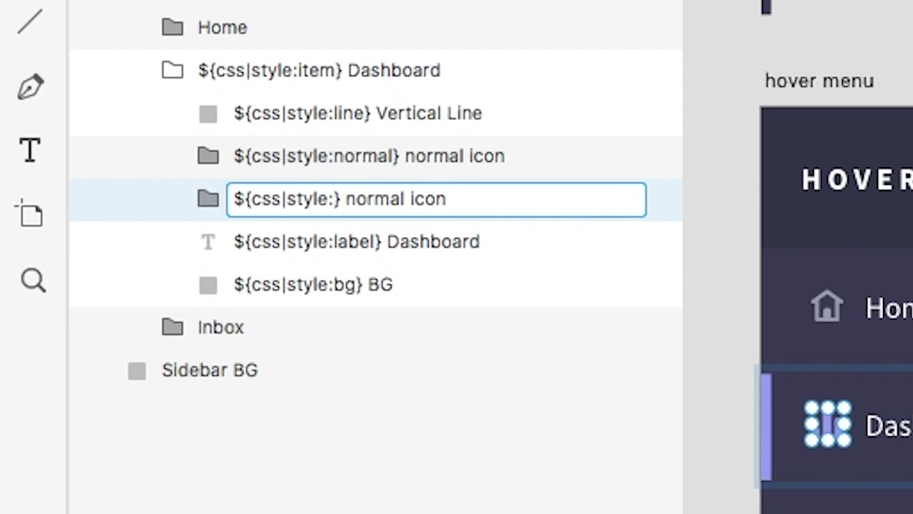
text(hover)
double_click(447, 209)
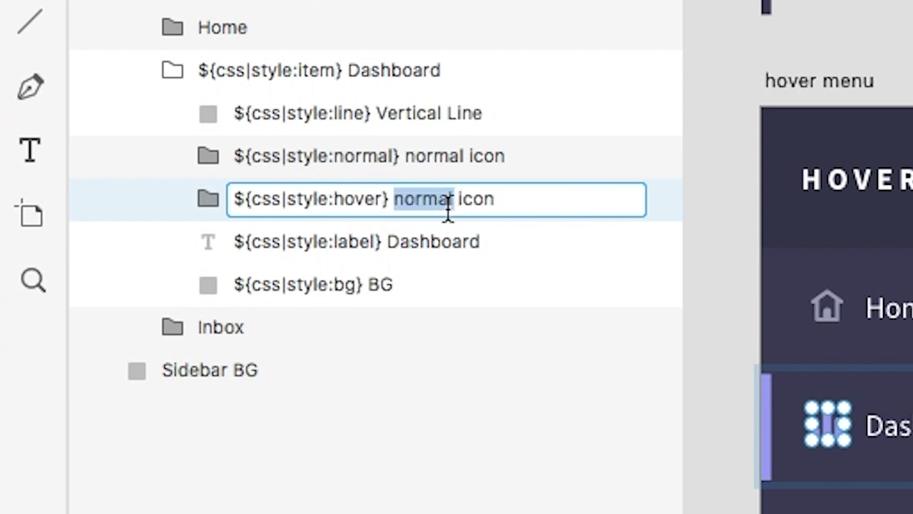
text(hover)
key(Return)
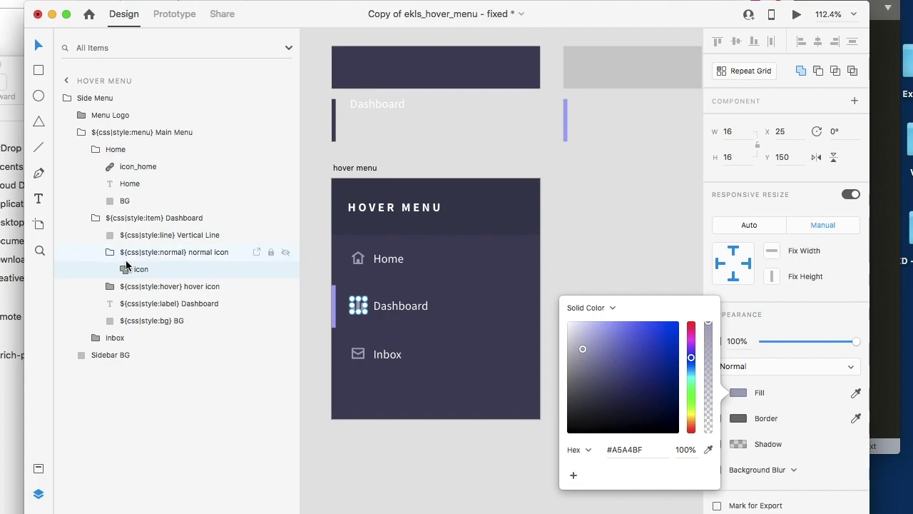
Toggle the normal icon group's visibility to preview the Dashboard hover icon.
click(111, 254)
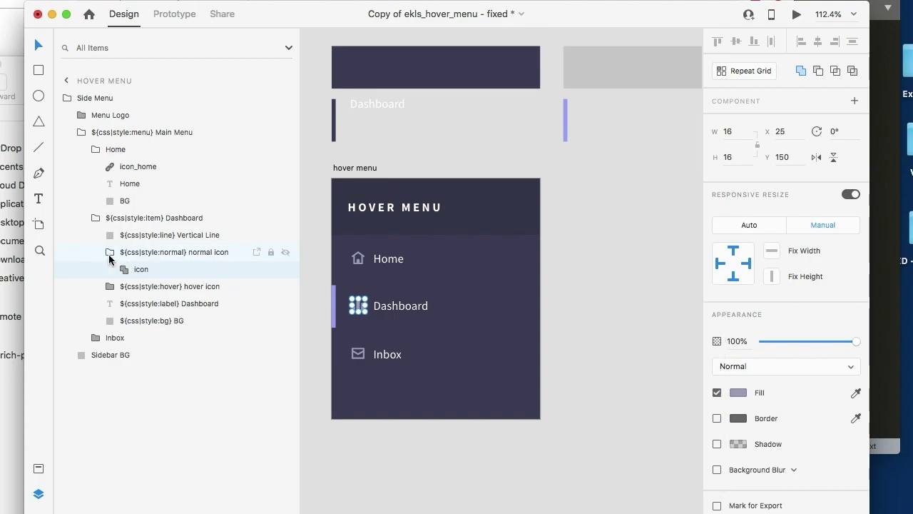
click(111, 253)
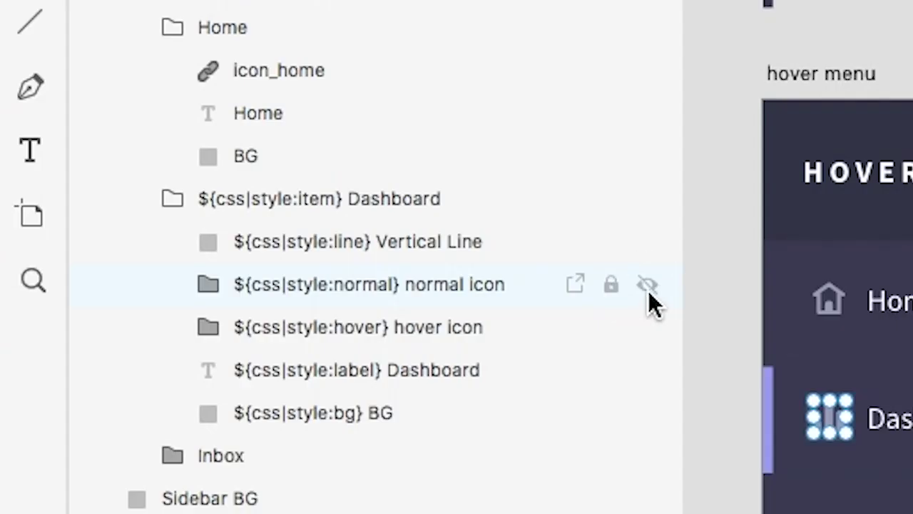
click(648, 289)
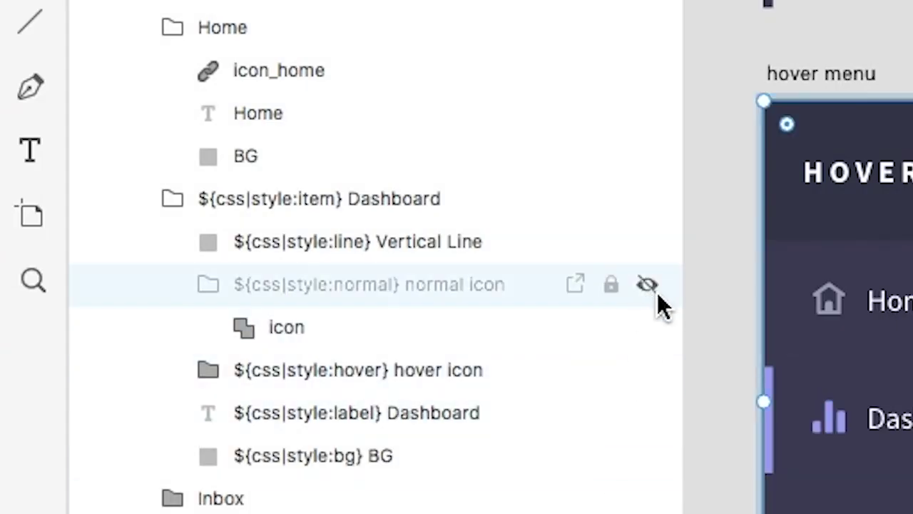
click(648, 285)
click(650, 288)
click(650, 287)
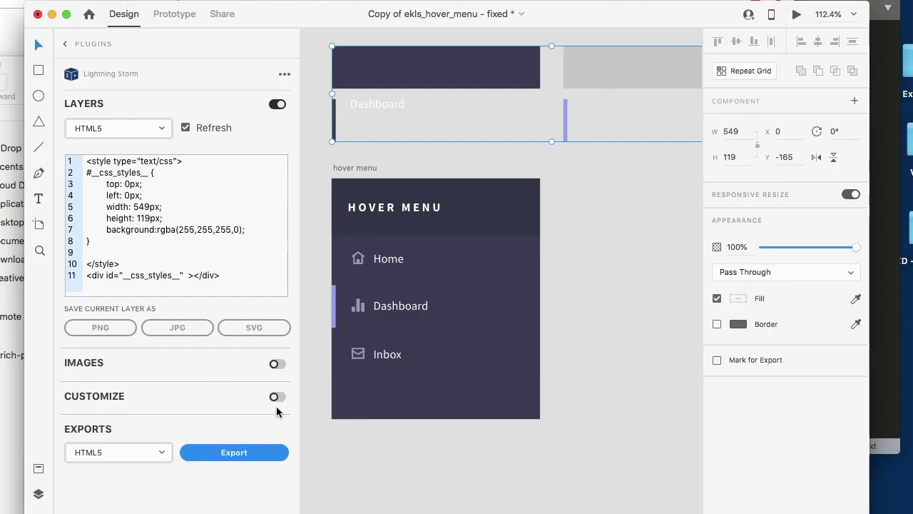
Enable Customize in Export Kit and export the hover menu as HTML5.
click(275, 396)
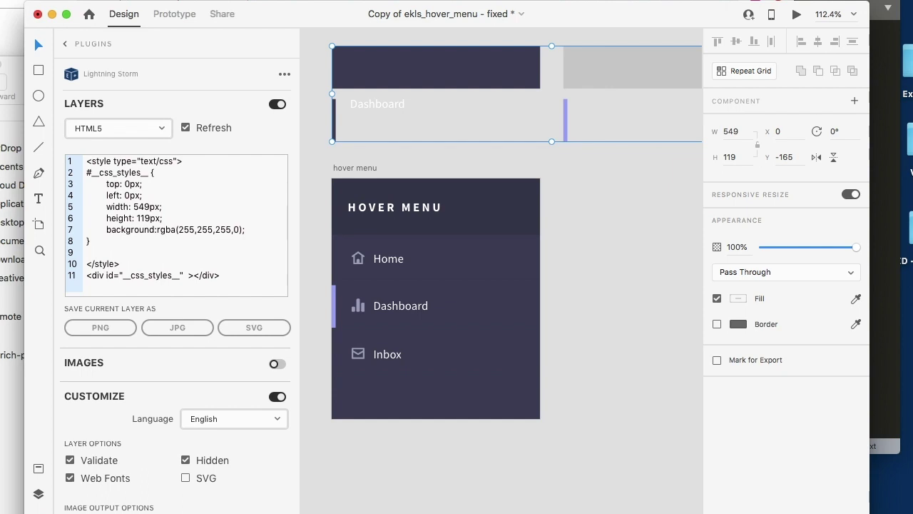
scroll(179, 299, down, 5)
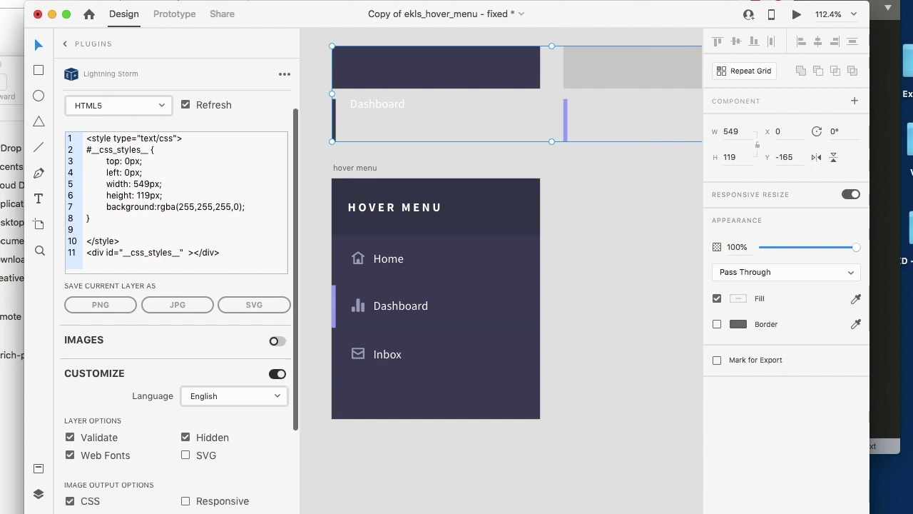
click(232, 495)
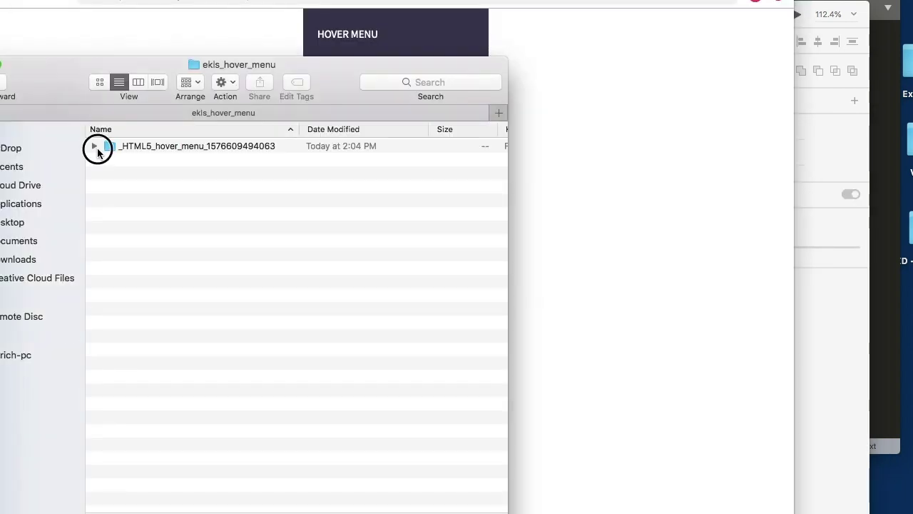
Load the exported hover_menu.html in the browser to check Dashboard's hover icon, then return to XD.
click(96, 147)
click(156, 175)
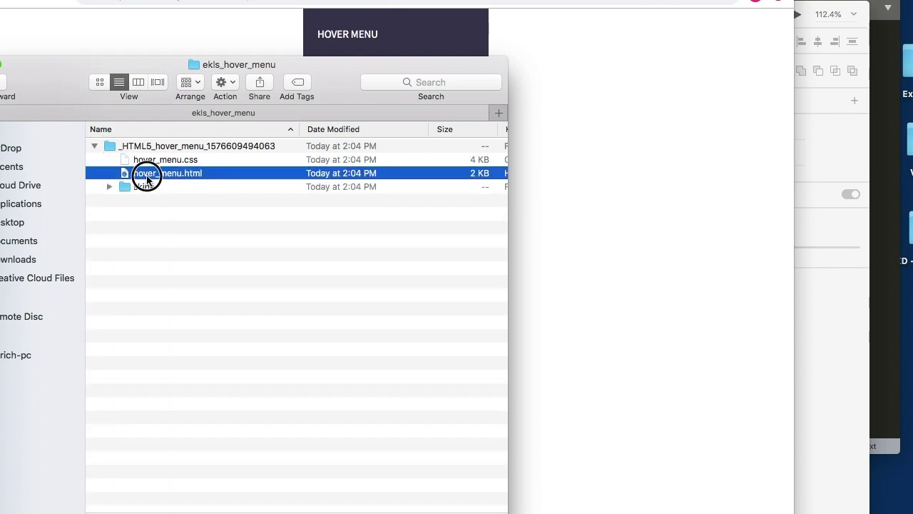
drag(147, 178, 628, 187)
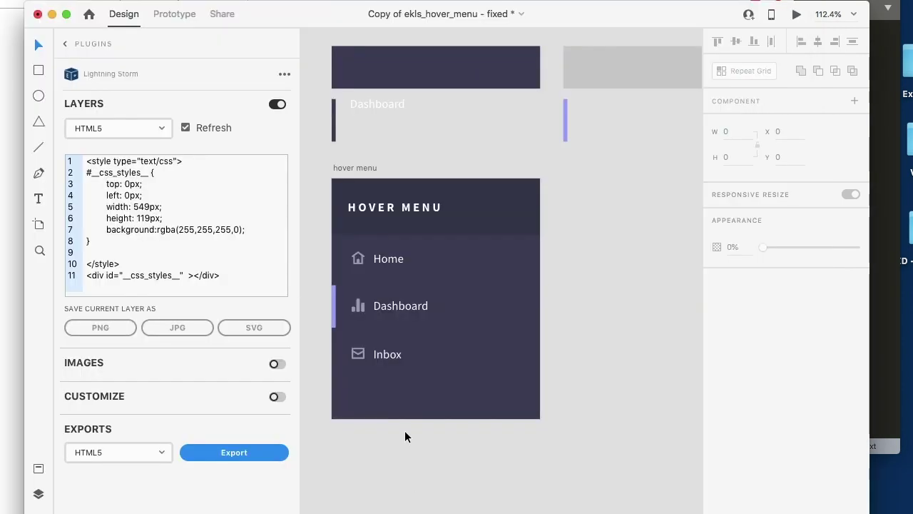
click(400, 355)
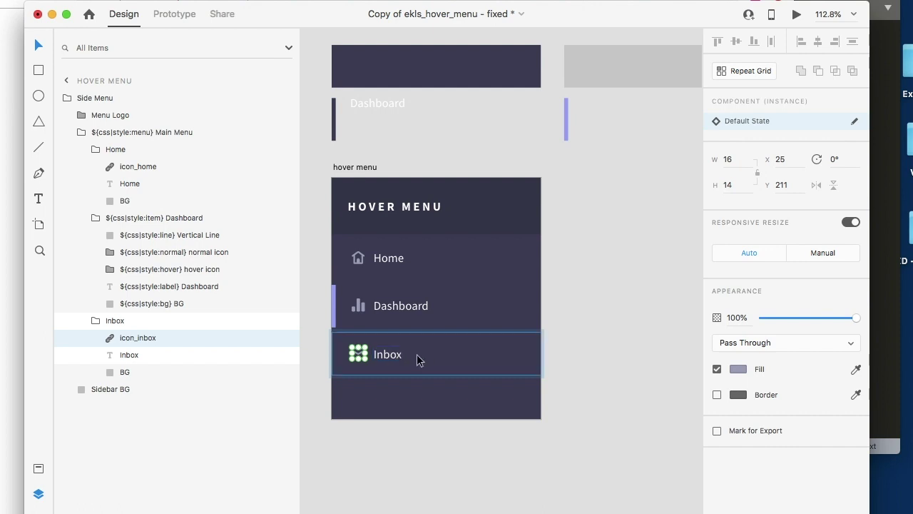
Move the Inbox icon aside and snap a duplicate Dashboard item onto the Inbox row.
scroll(373, 360, down, 2)
scroll(373, 360, left, 3)
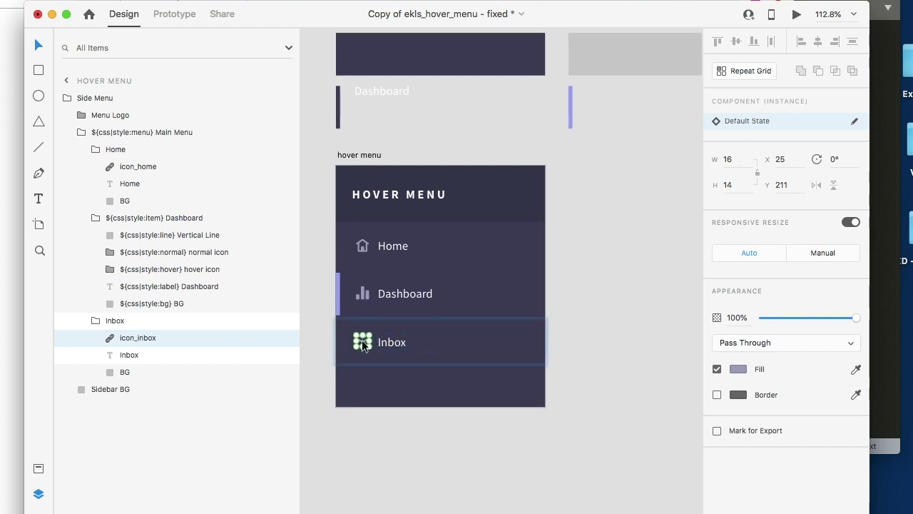
drag(362, 340, 592, 343)
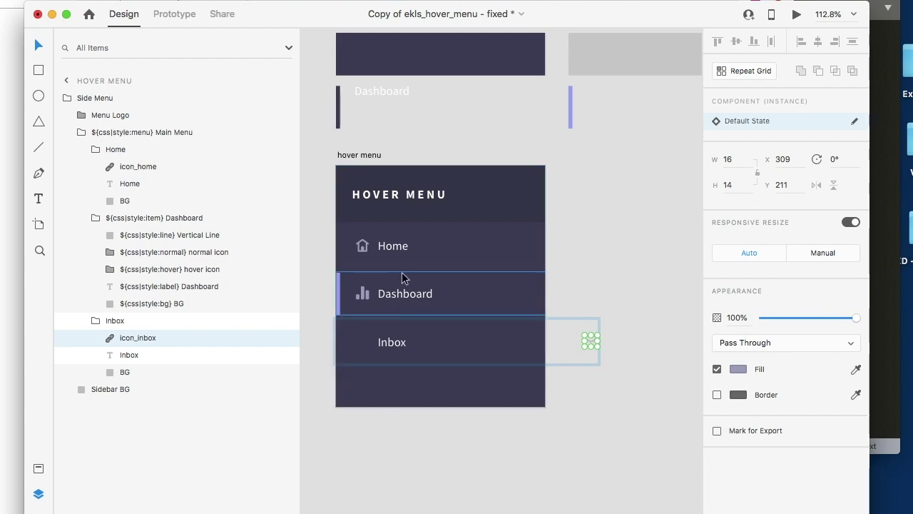
click(380, 299)
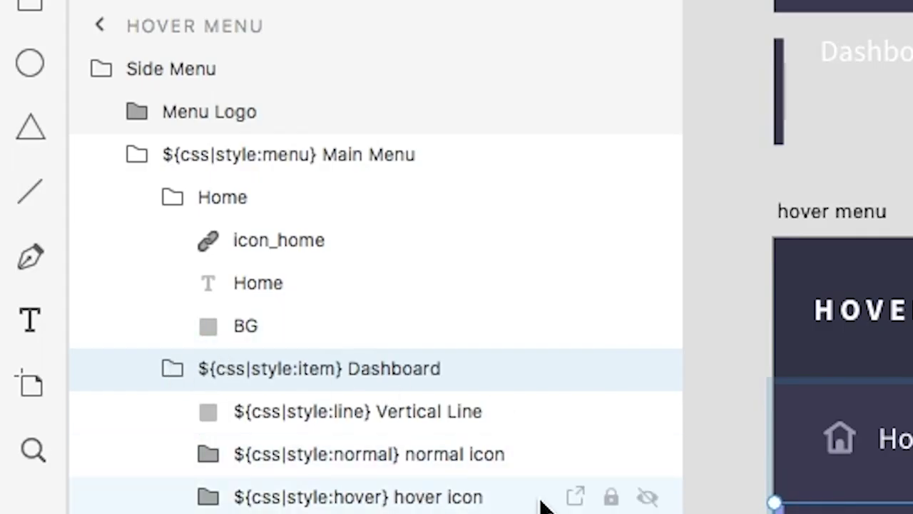
key(super+d)
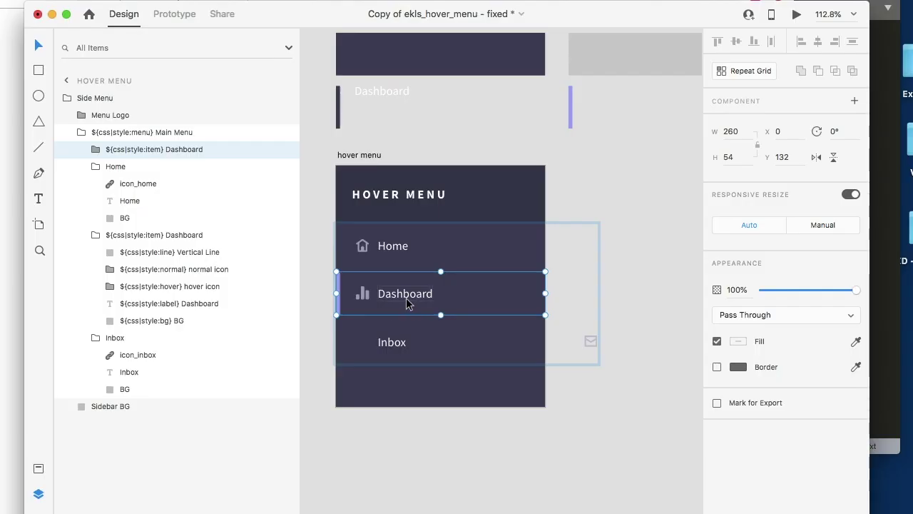
drag(399, 294, 400, 351)
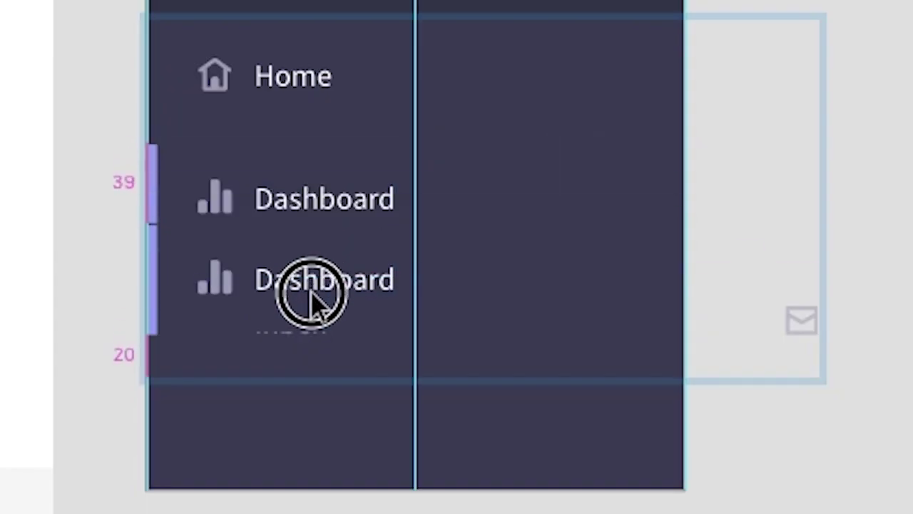
drag(312, 350, 309, 325)
Rename the duplicated item's layer to Inbox and expand its normal icon group.
double_click(229, 320)
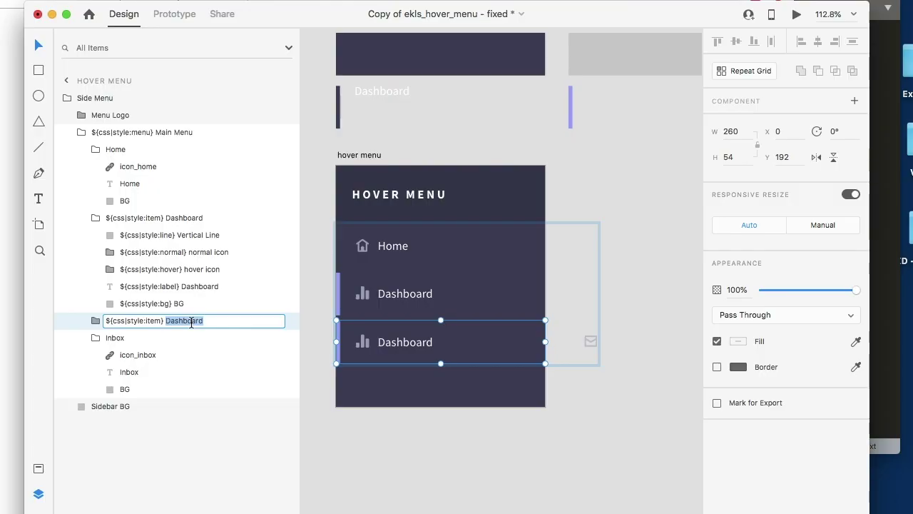
text(Inbox)
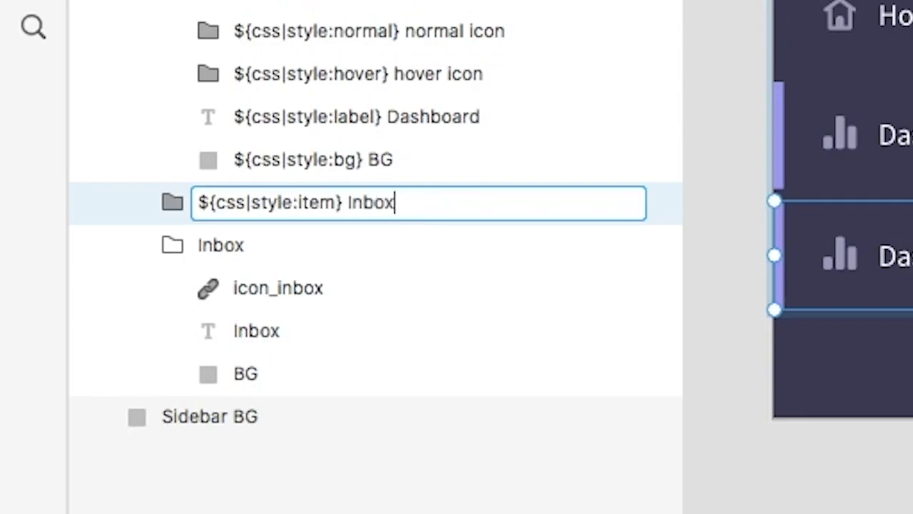
key(Return)
click(170, 205)
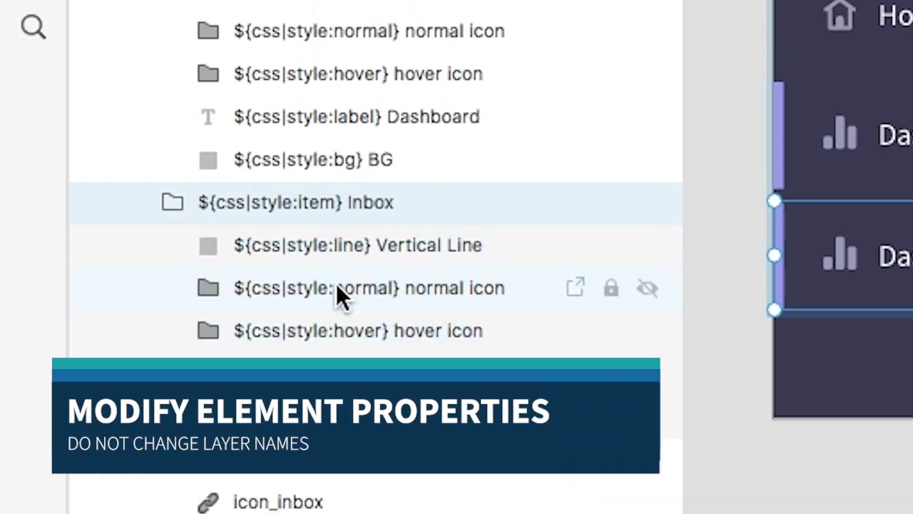
click(206, 291)
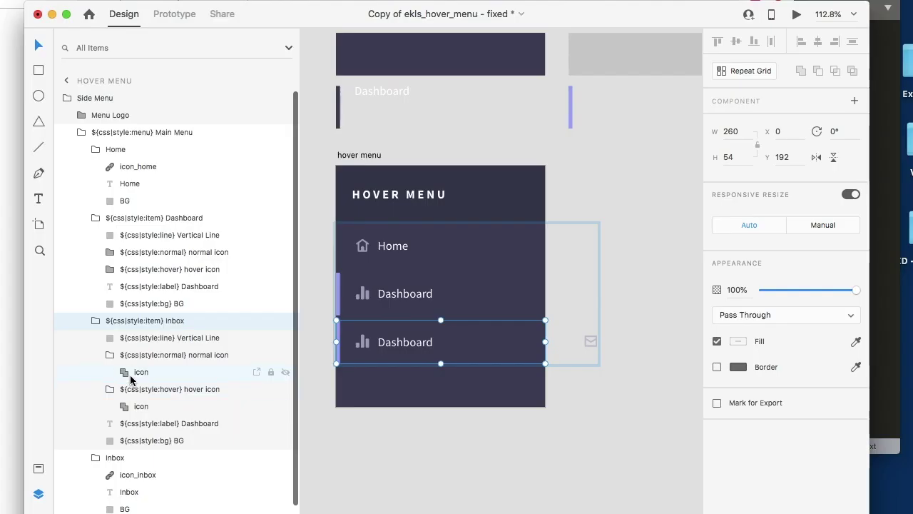
click(246, 333)
click(135, 374)
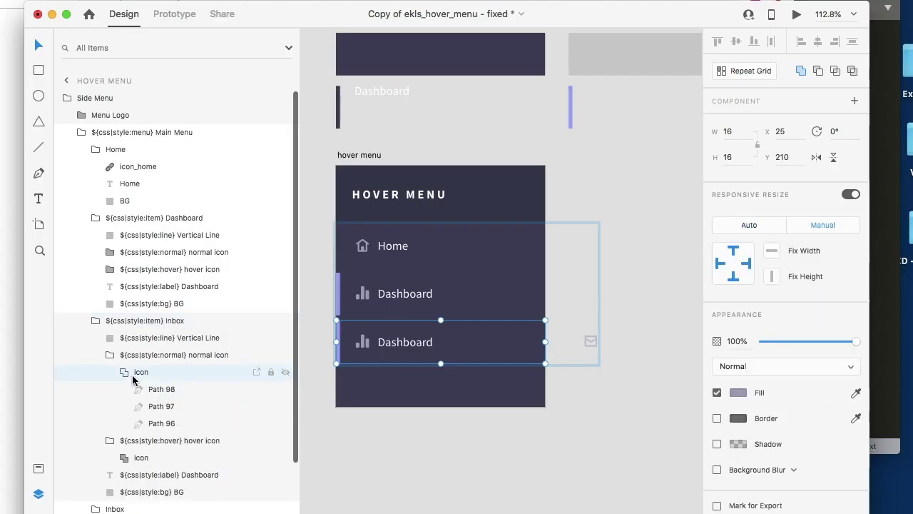
Change the third menu item's canvas label text from Dashboard to Inbox.
click(368, 359)
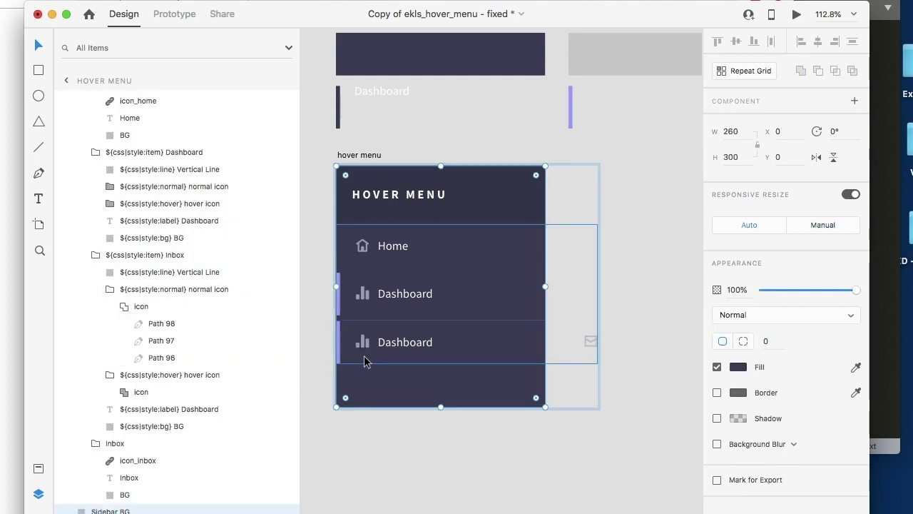
double_click(363, 357)
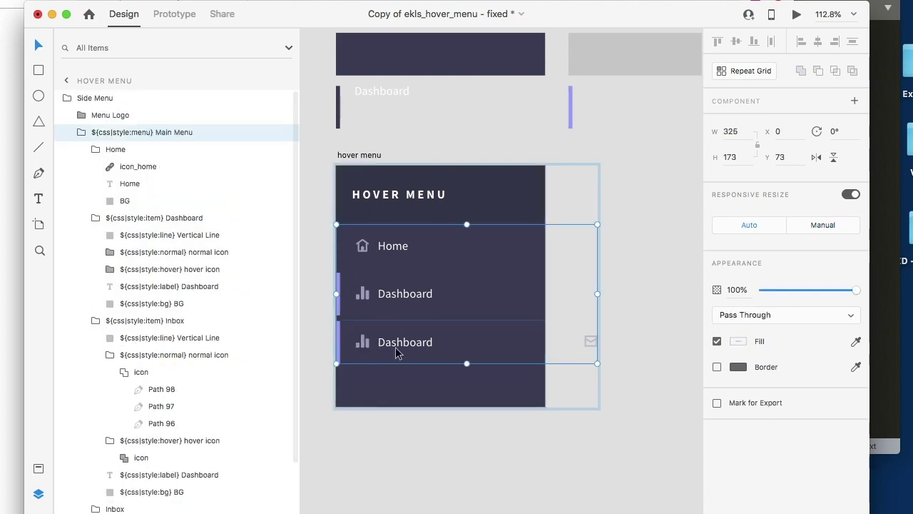
click(591, 350)
click(401, 346)
double_click(402, 346)
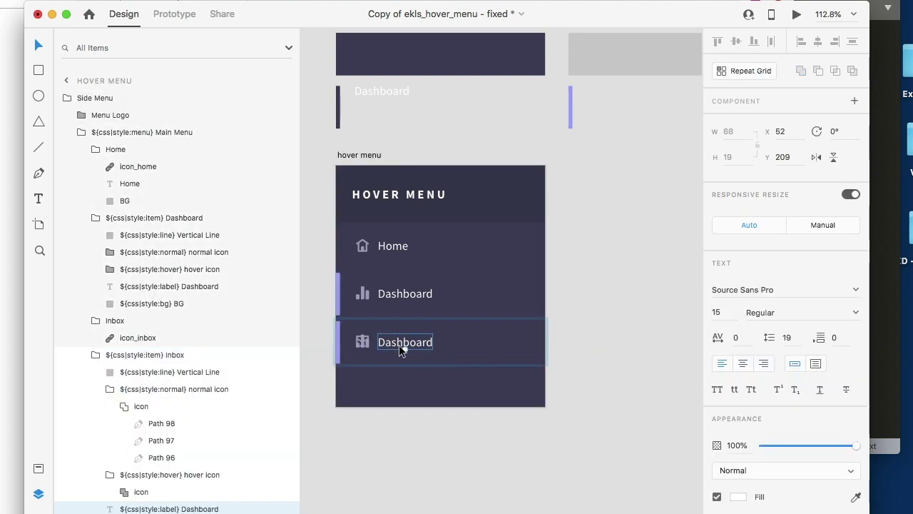
double_click(404, 346)
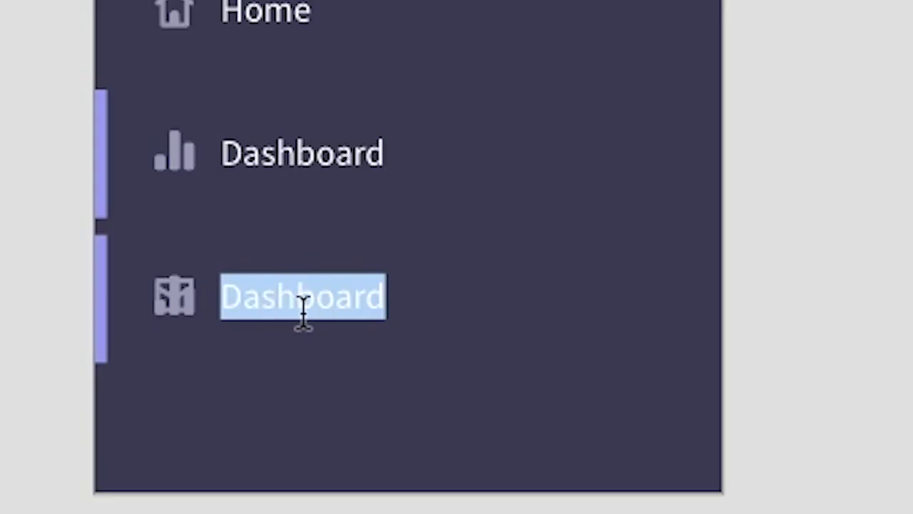
text(Inbox)
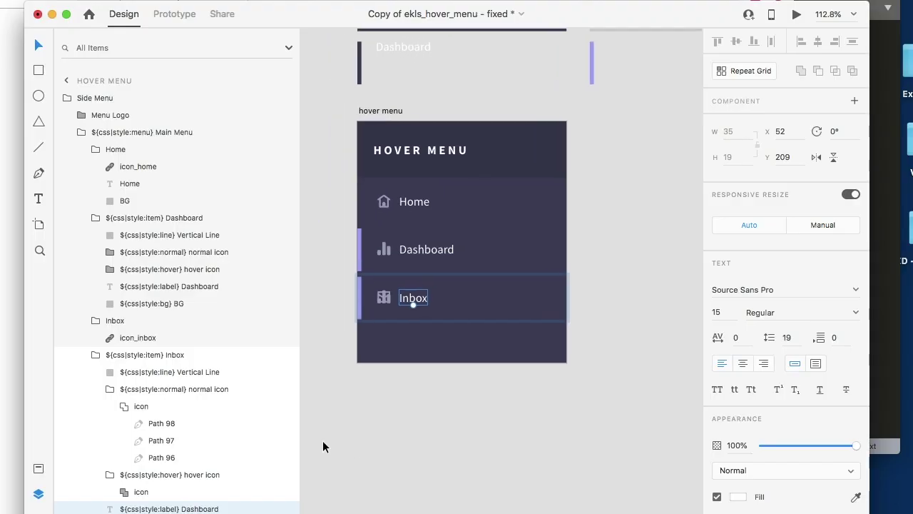
scroll(199, 471, down, 3)
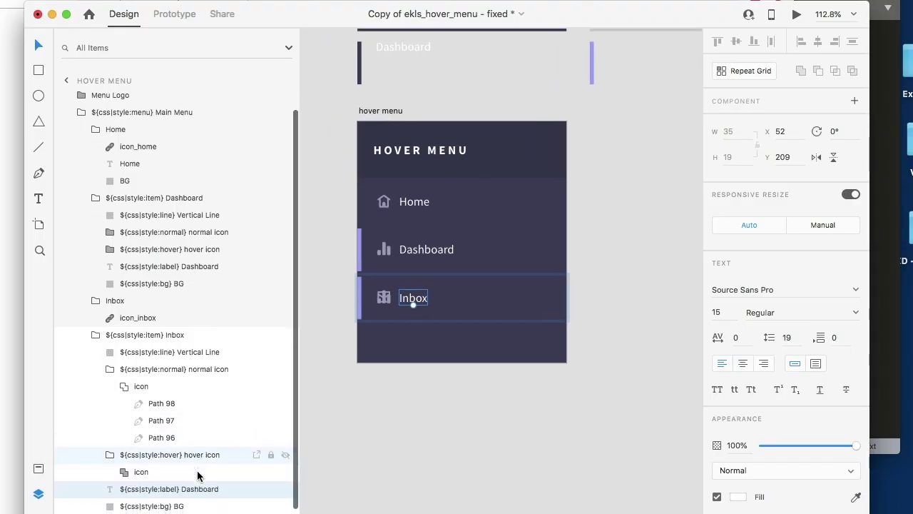
Move icon_inbox into the Inbox normal icon group and delete the old Dashboard icon.
click(118, 386)
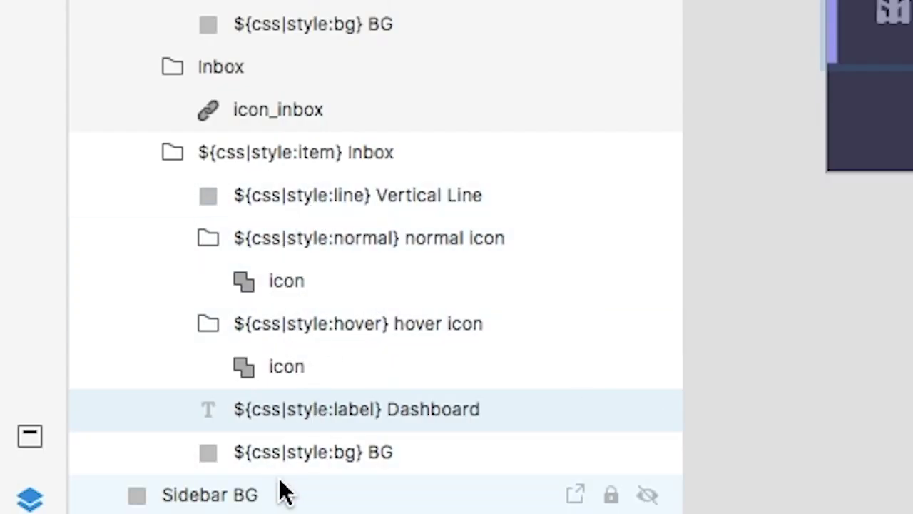
click(246, 109)
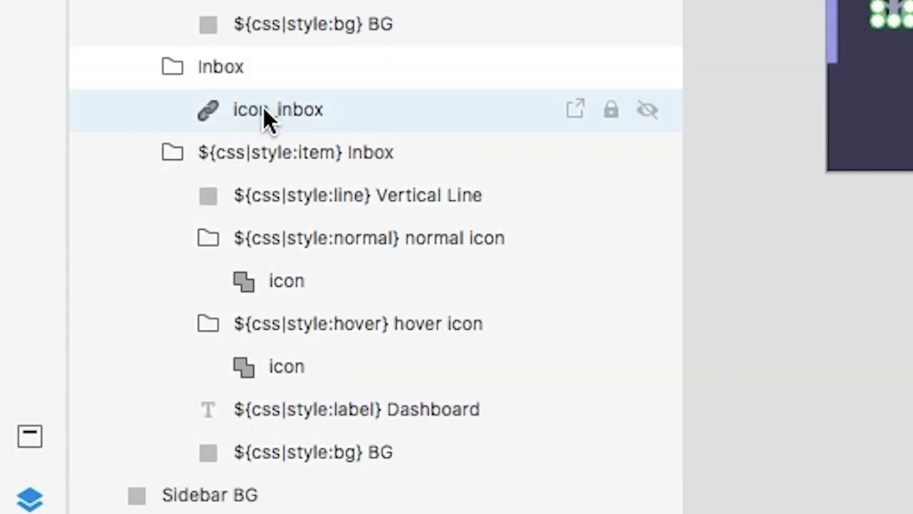
drag(263, 109, 287, 289)
click(257, 230)
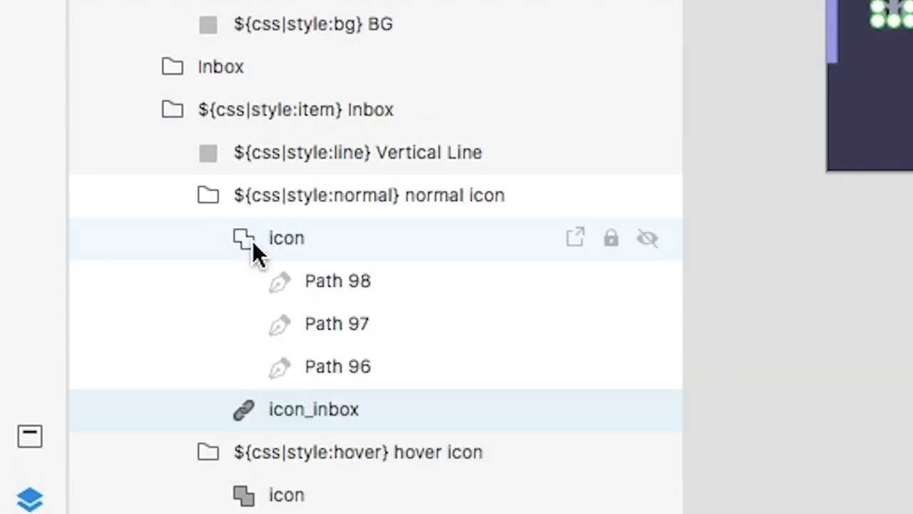
click(252, 241)
click(300, 240)
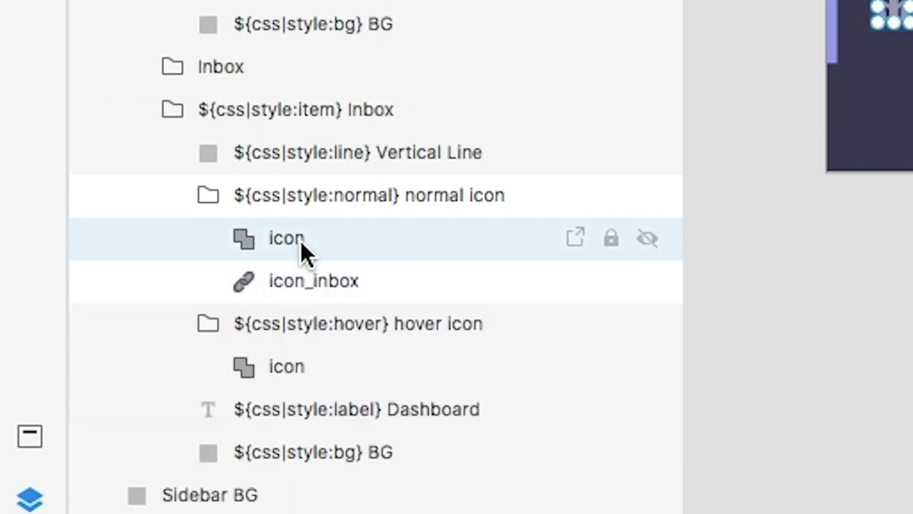
key(Delete)
Put a copy of icon_inbox in the hover icon group and hide the normal icon group.
click(268, 340)
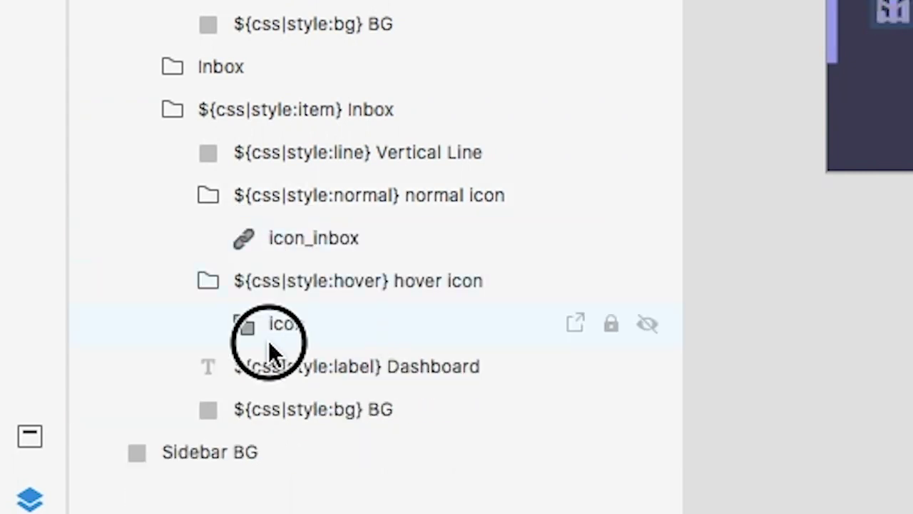
click(278, 235)
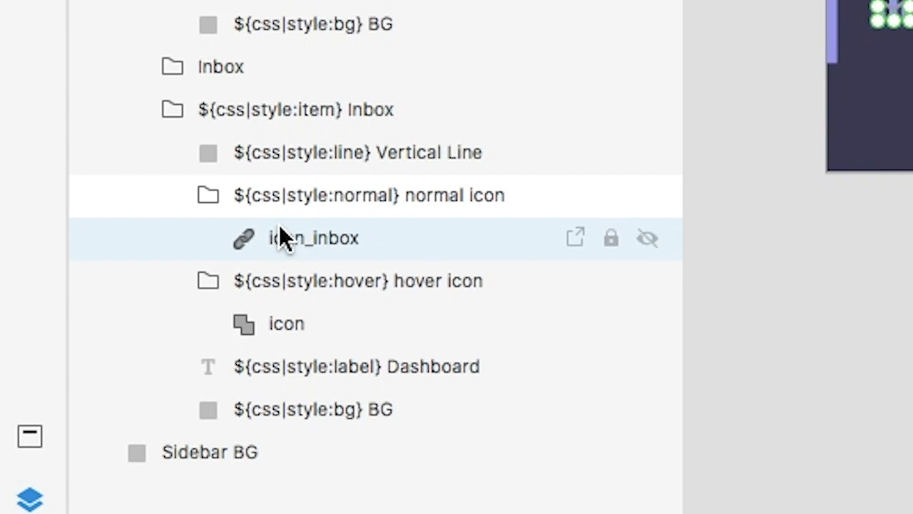
key(super+d)
click(258, 238)
drag(262, 238, 333, 335)
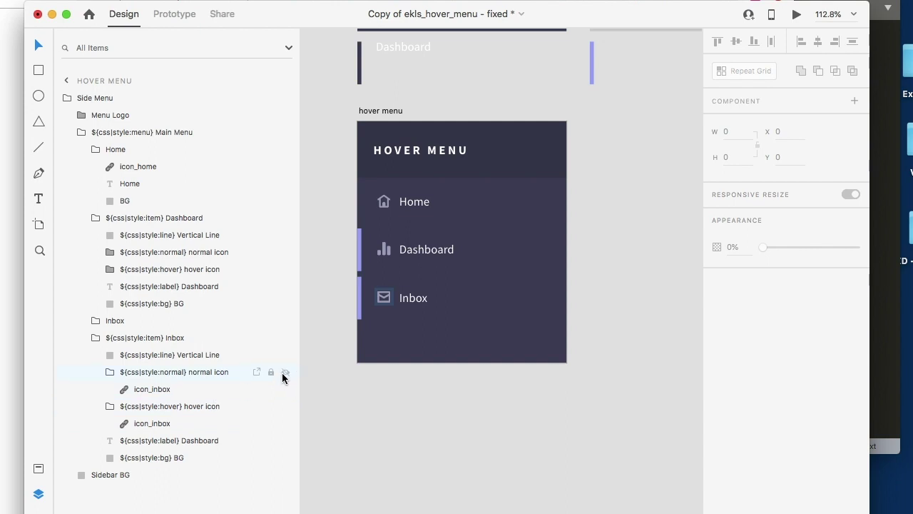
click(284, 373)
click(111, 372)
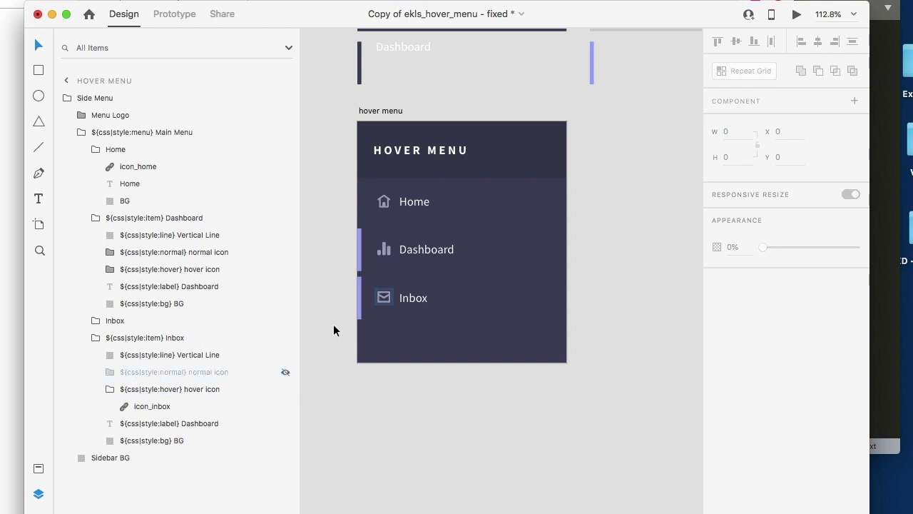
Fill the Inbox hover icon with lavender #A3A0FB, matching the vertical accent line.
click(383, 302)
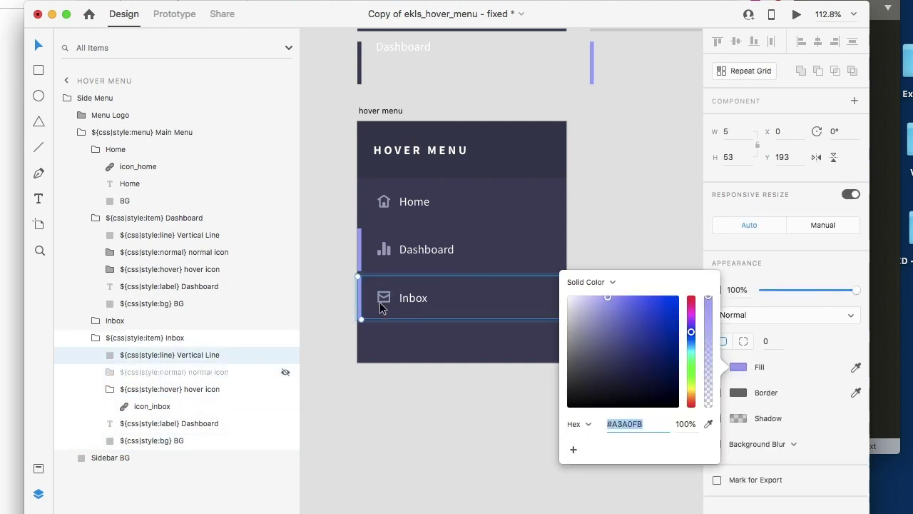
click(382, 306)
click(382, 299)
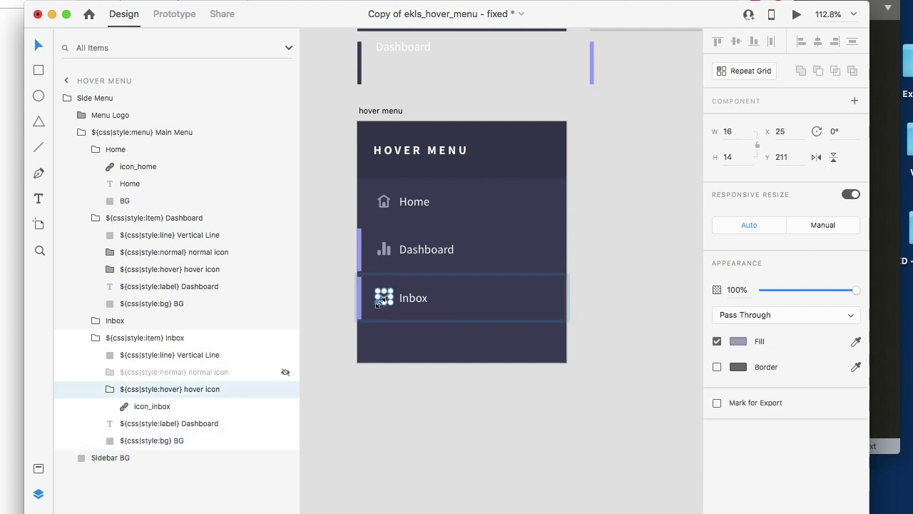
click(737, 341)
text(#A3A0FB)
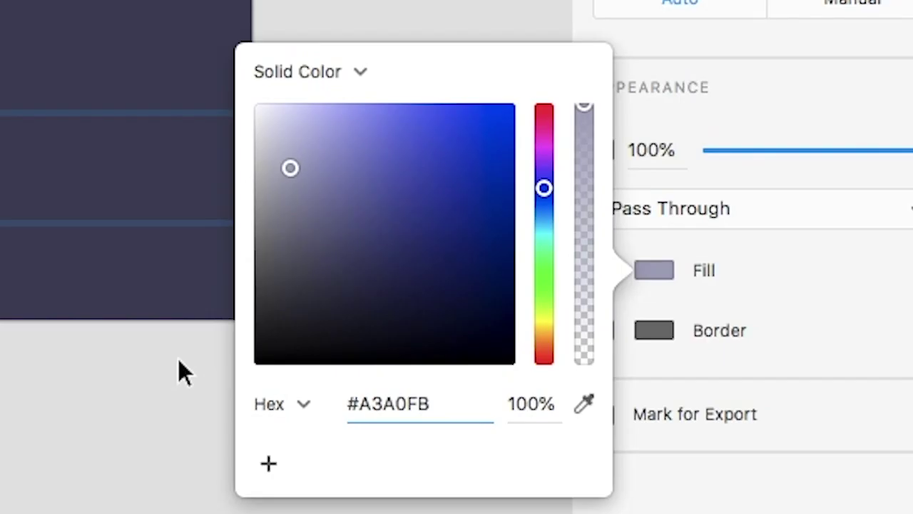
key(Return)
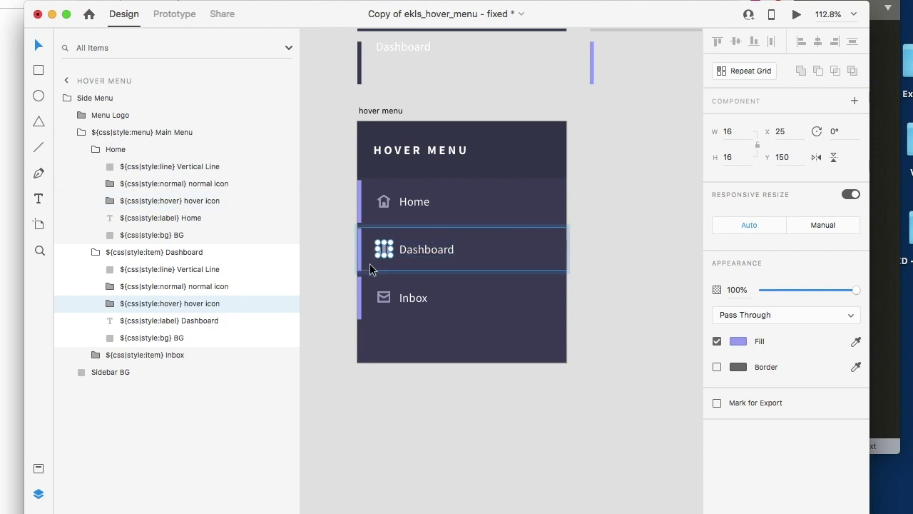
click(739, 342)
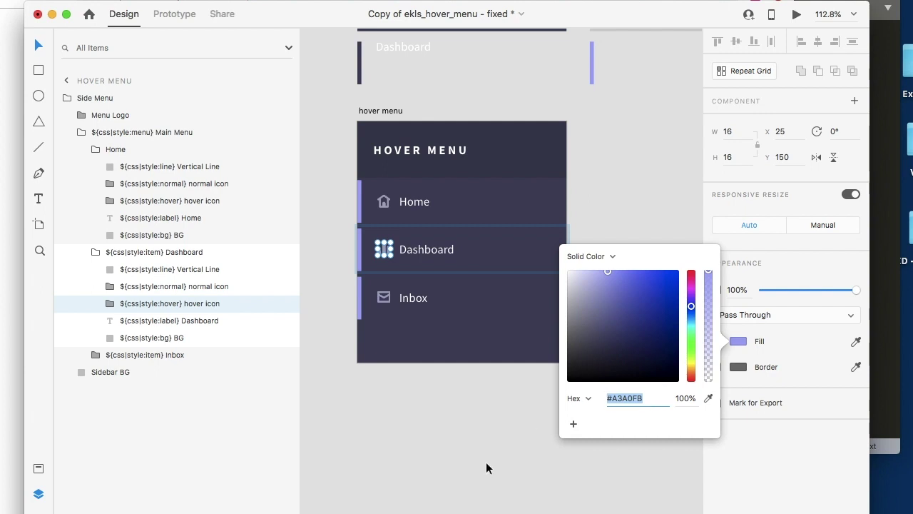
click(96, 254)
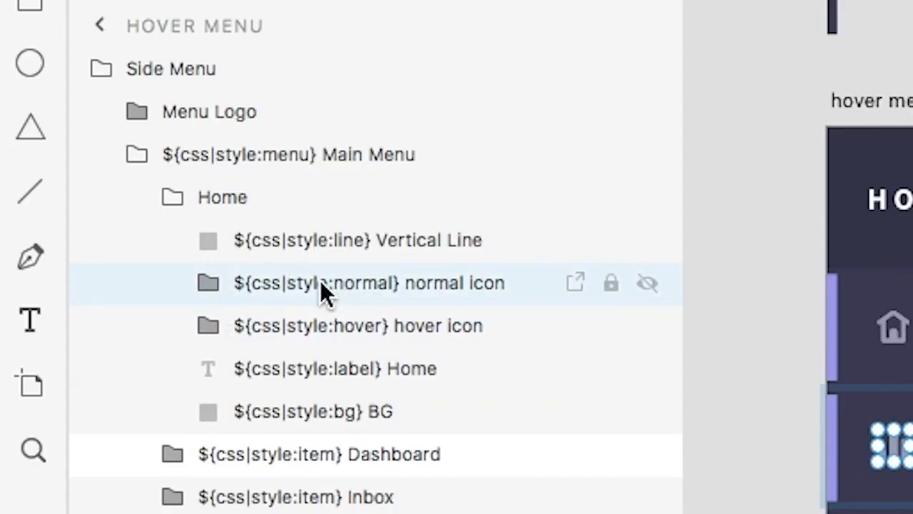
Hide Home's normal icon group, leaving the icon_home hover icon visible.
click(321, 280)
click(657, 285)
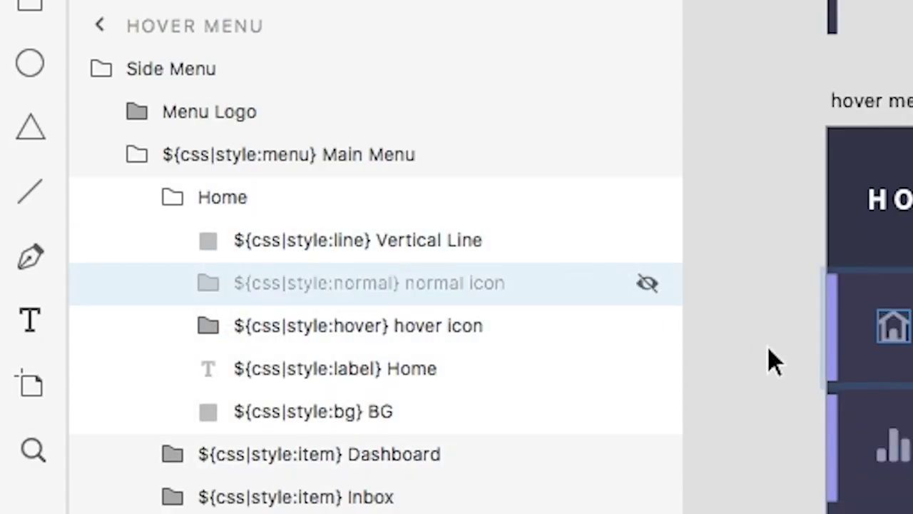
click(313, 332)
click(211, 325)
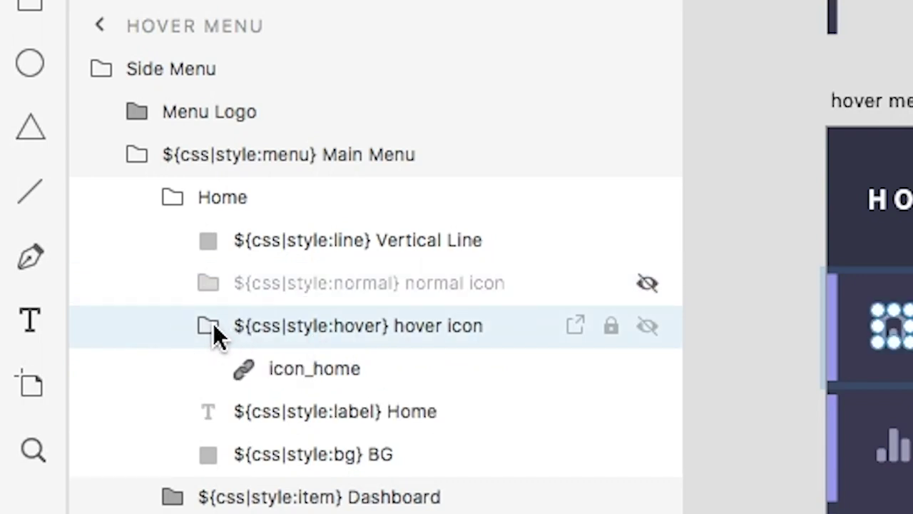
click(362, 370)
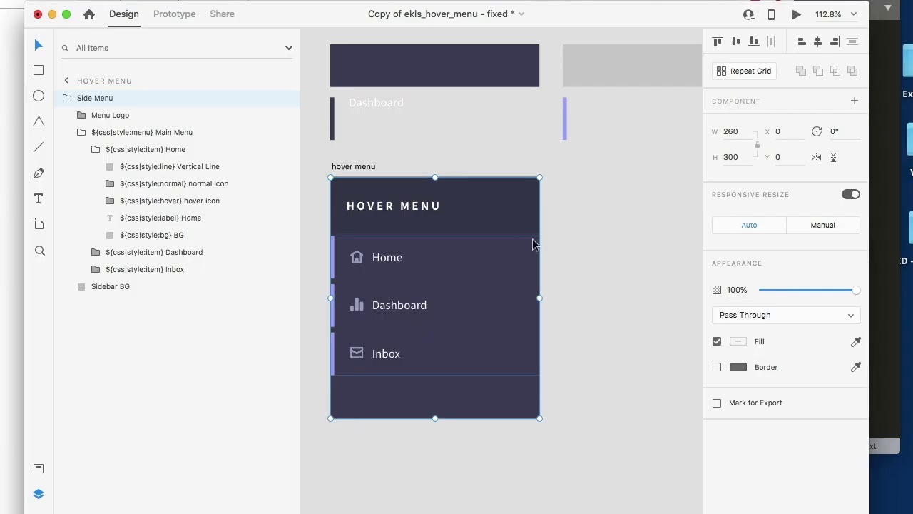
click(637, 244)
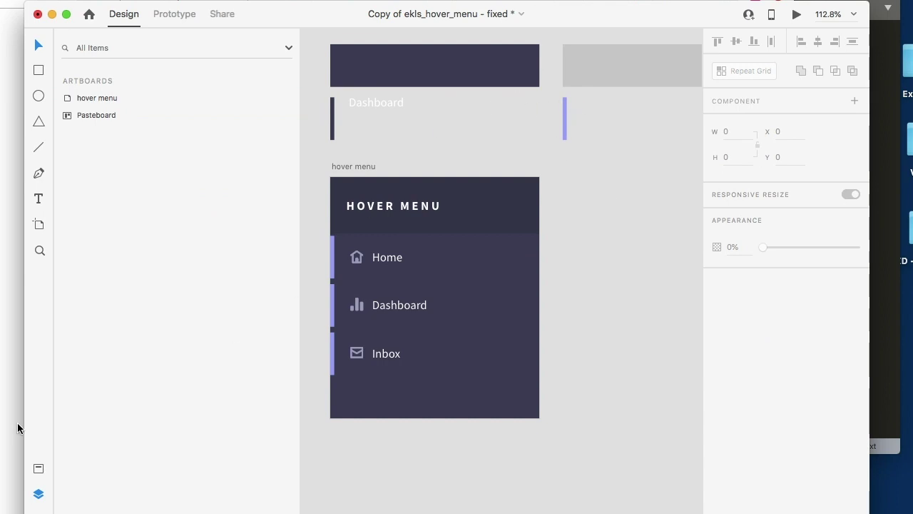
Load hover_menu.html from the newer _HTML5 export folder into the browser.
click(12, 342)
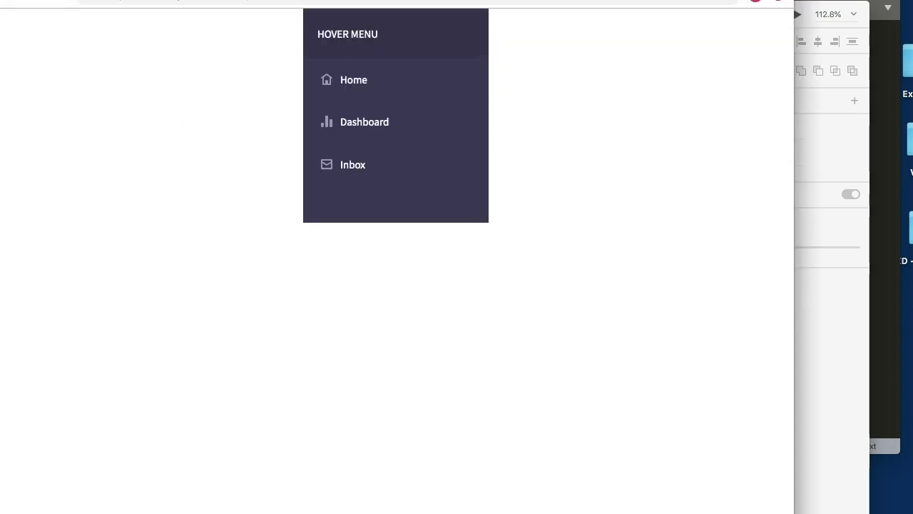
key(super+Tab)
click(94, 145)
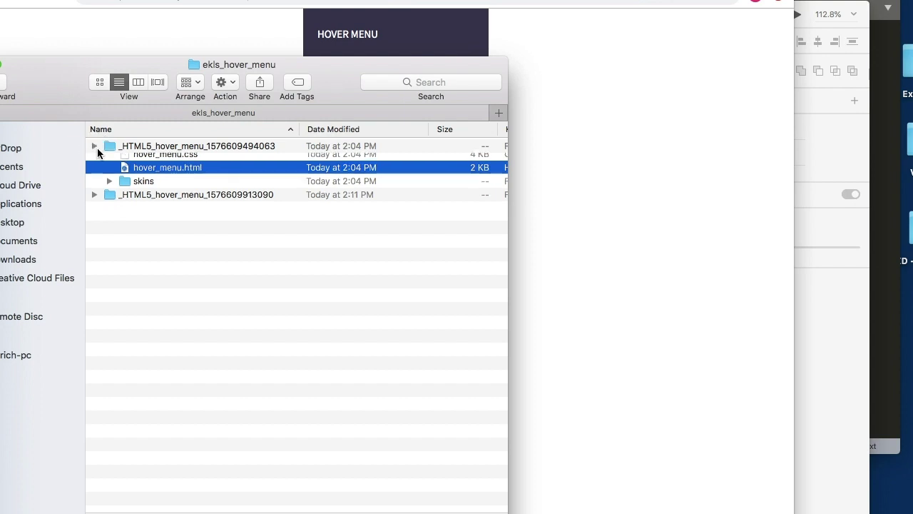
drag(138, 187, 588, 160)
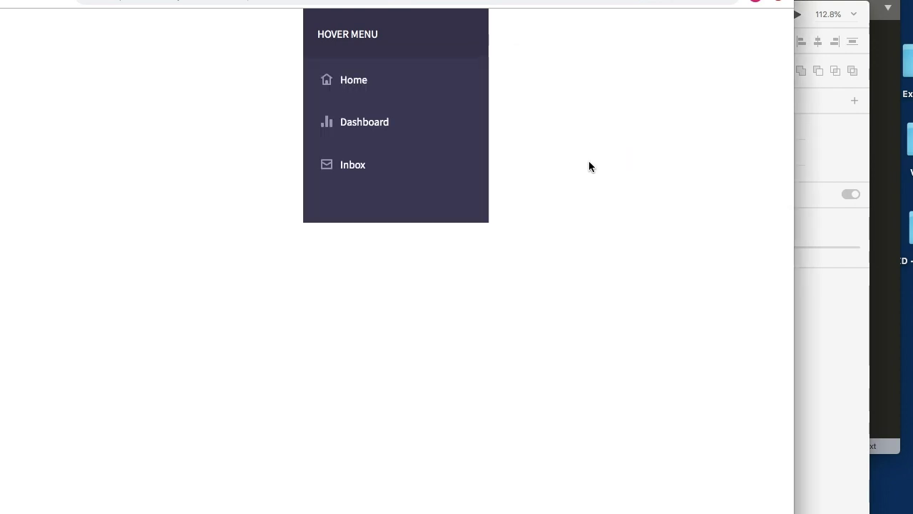